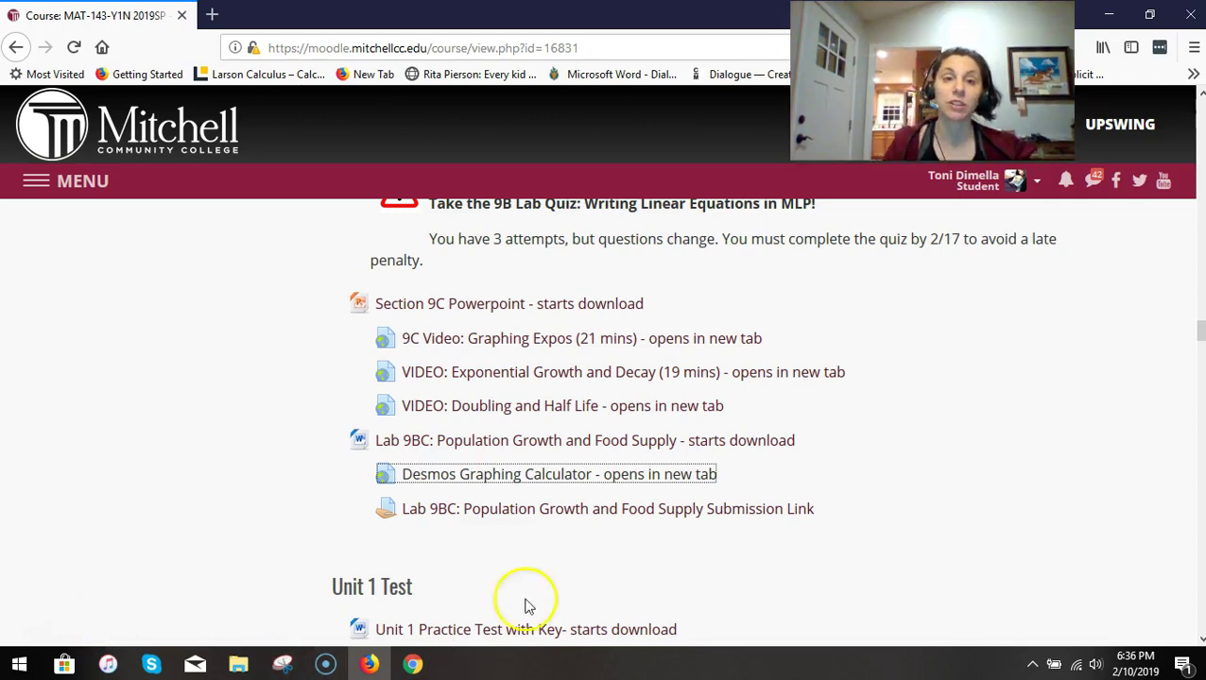
# Open the Desmos Graphing Calculator from the course page and graph the line y = 2x + 2.
pyautogui.click(584, 489)
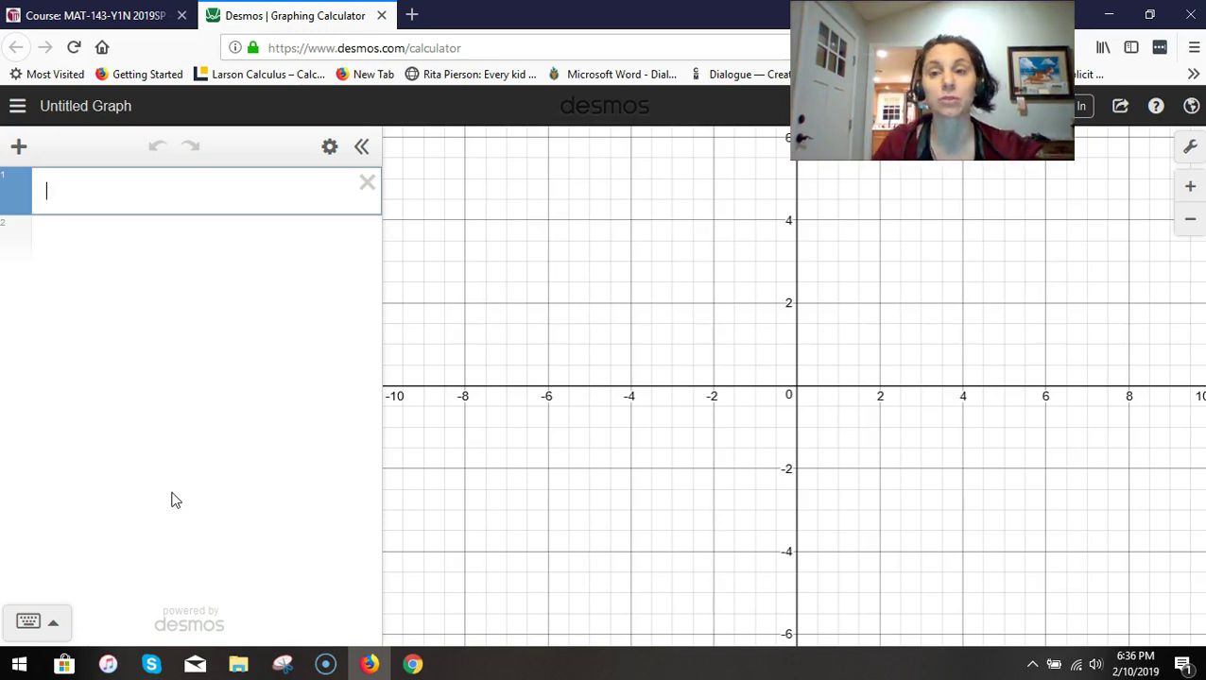
pyautogui.write('y ')
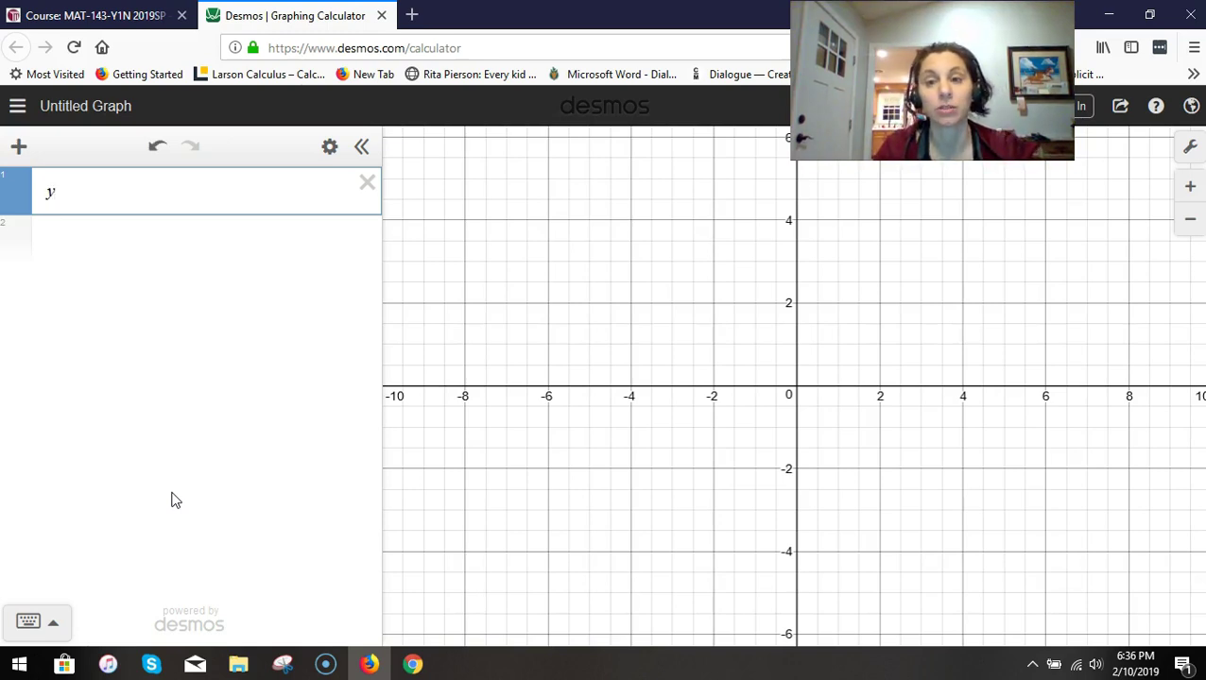
pyautogui.write('= ')
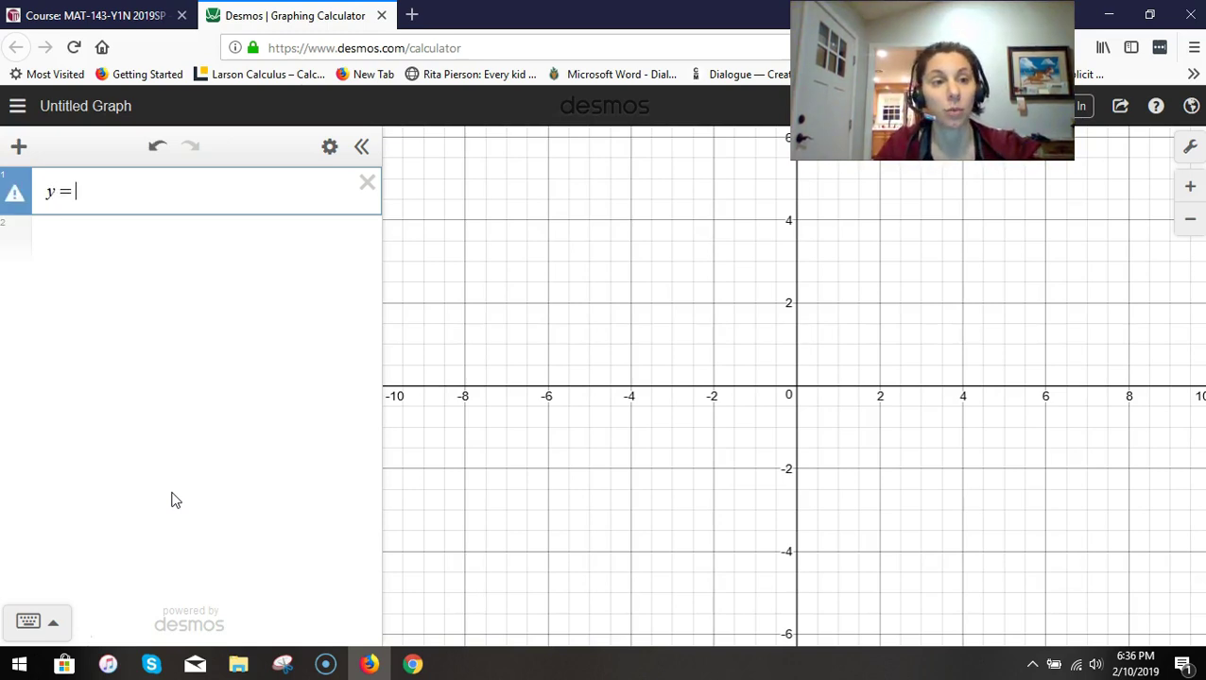
pyautogui.write('2x + 2')
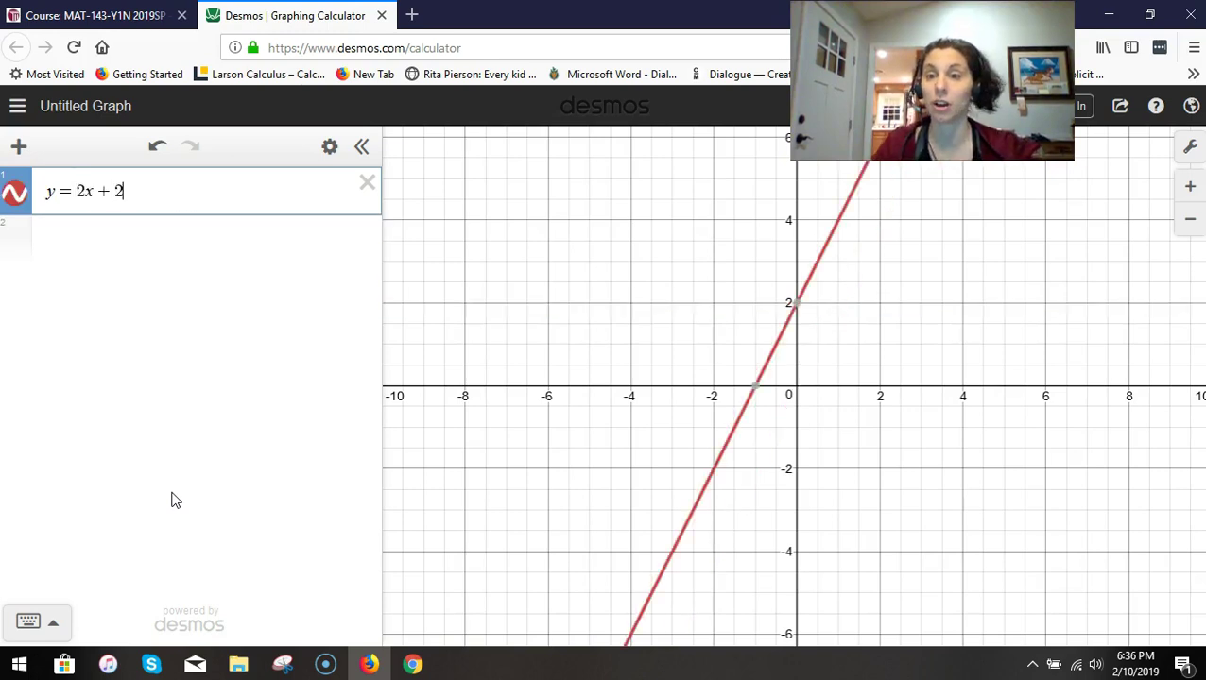
# Graph y = -1/2x + 8 as a second expression, with the coefficient entered as a fraction.
pyautogui.click(95, 246)
pyautogui.write('y=')
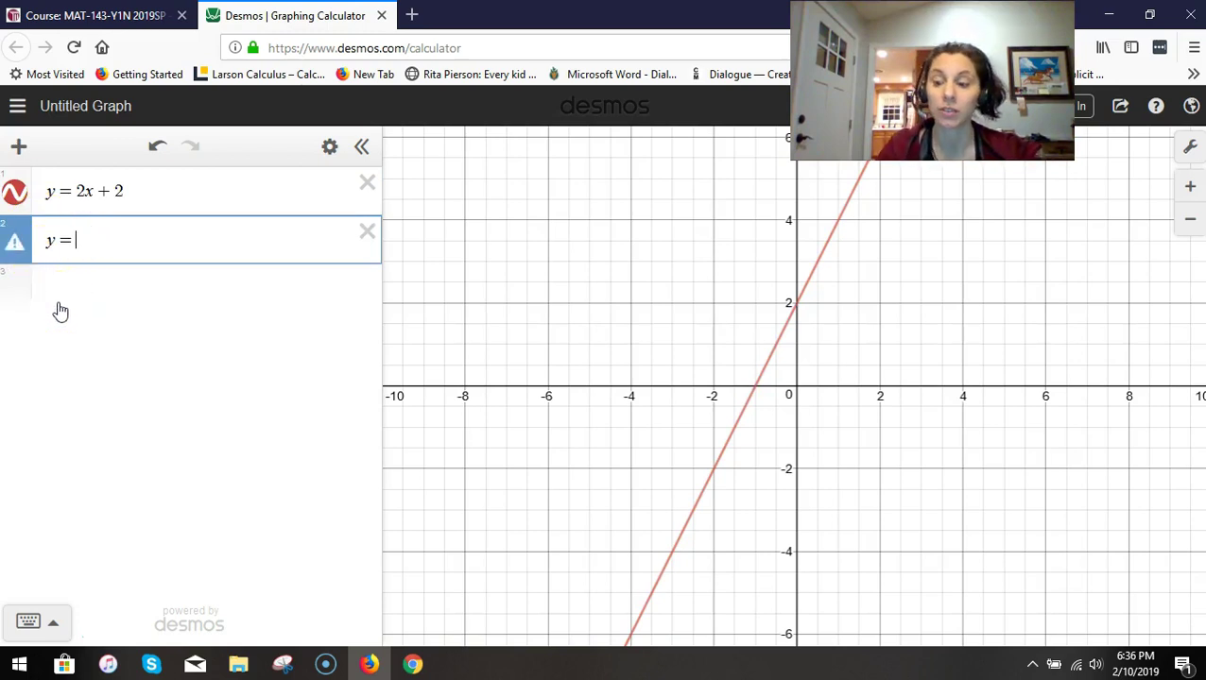
pyautogui.write('-')
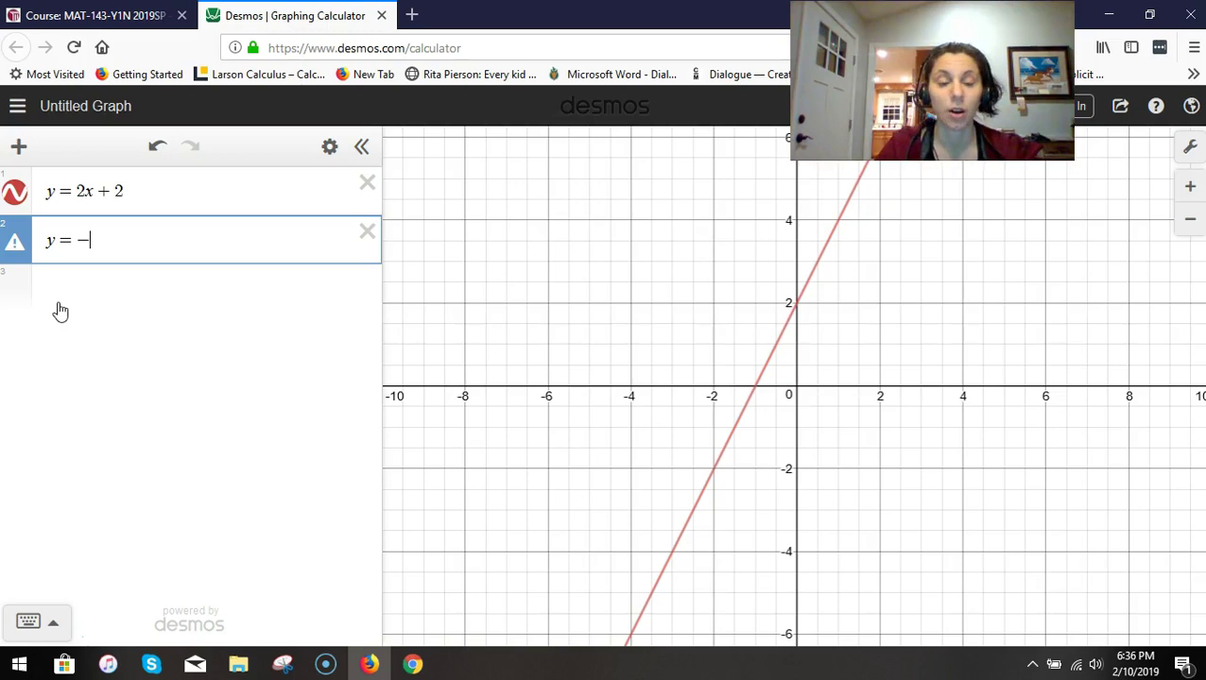
pyautogui.write('1')
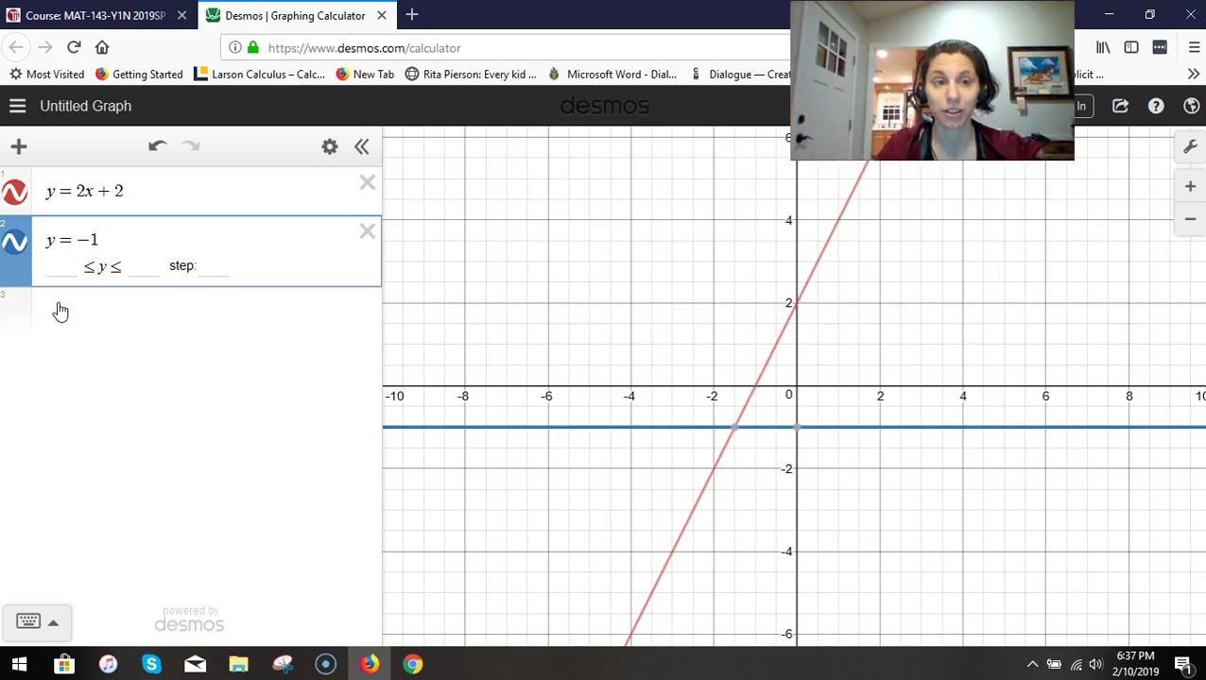
pyautogui.write('/')
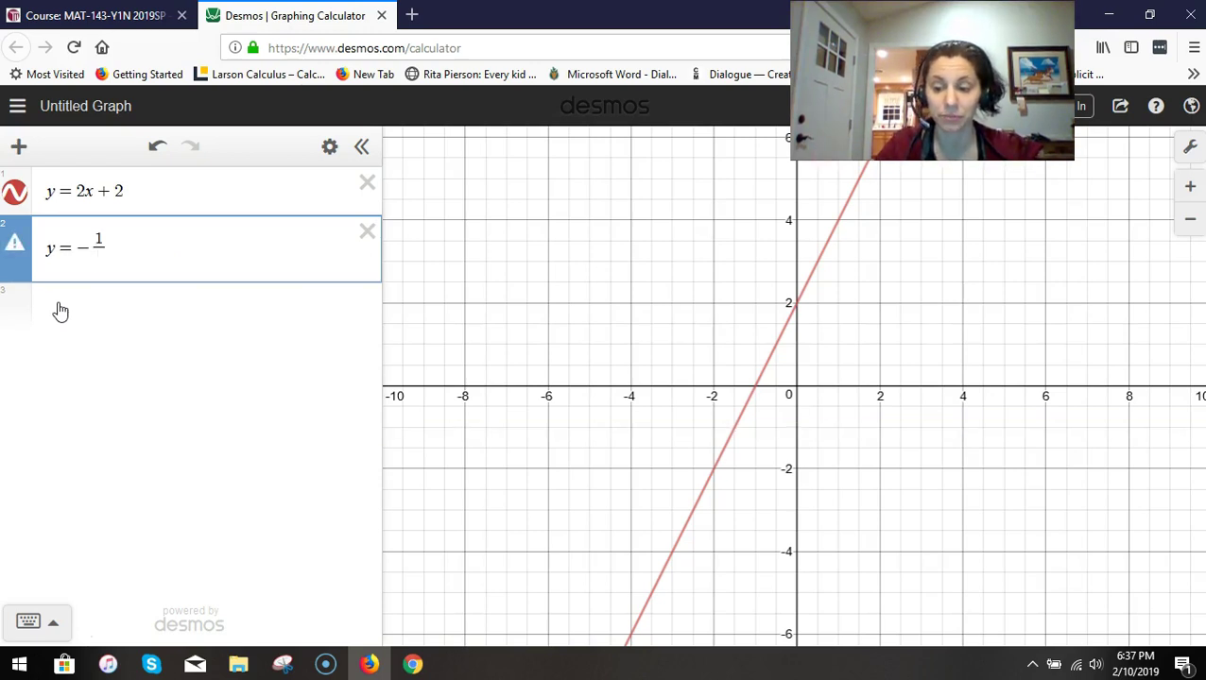
pyautogui.write('2')
pyautogui.click(114, 279)
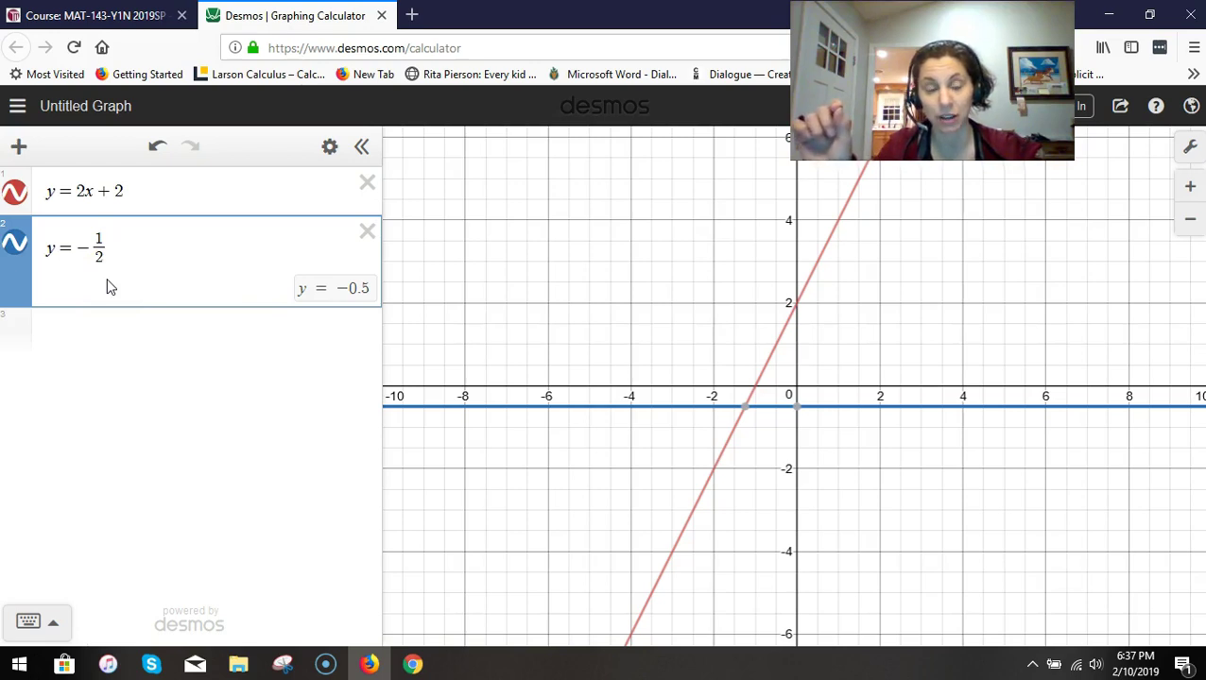
pyautogui.write('x ')
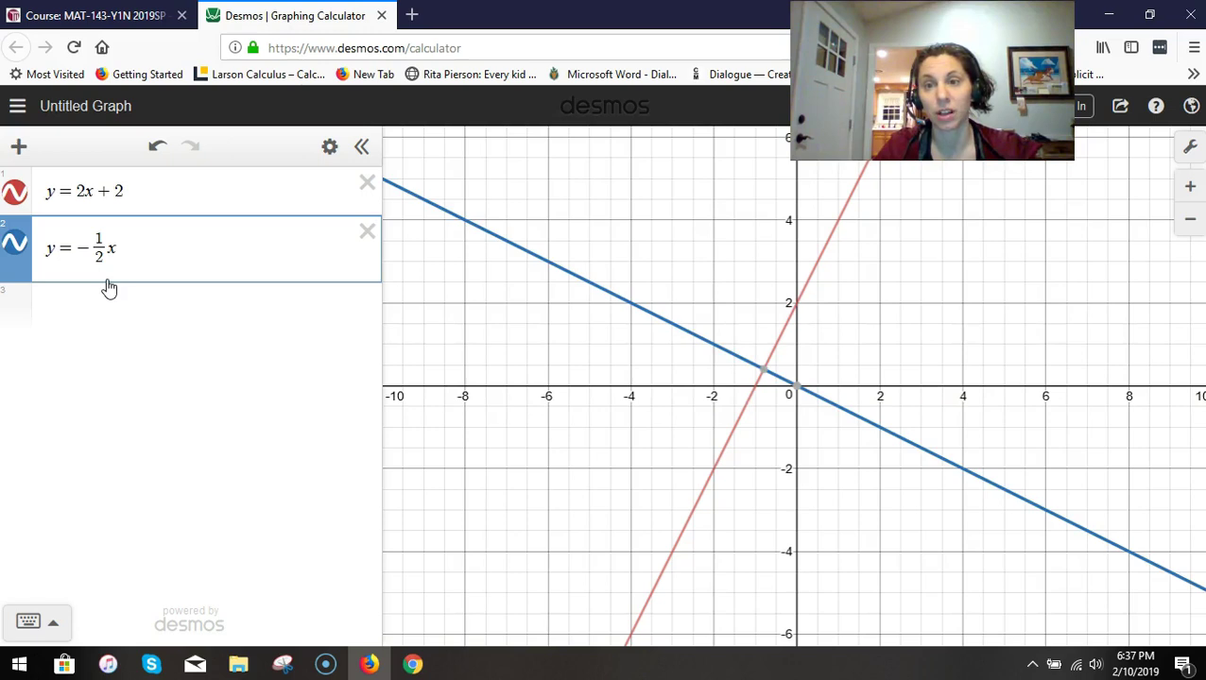
pyautogui.write('+ 8')
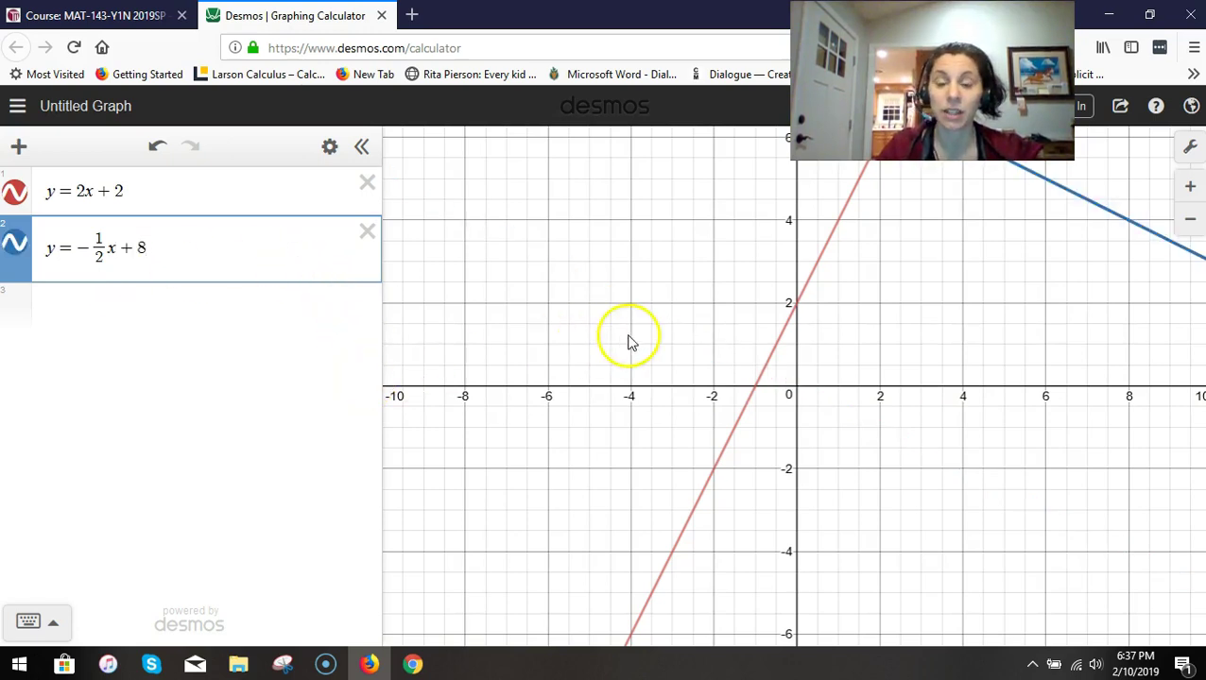
# Examine where the two lines cross at several zoom levels of the graph.
pyautogui.click(749, 265)
pyautogui.moveTo(749, 265); pyautogui.dragTo(651, 450)
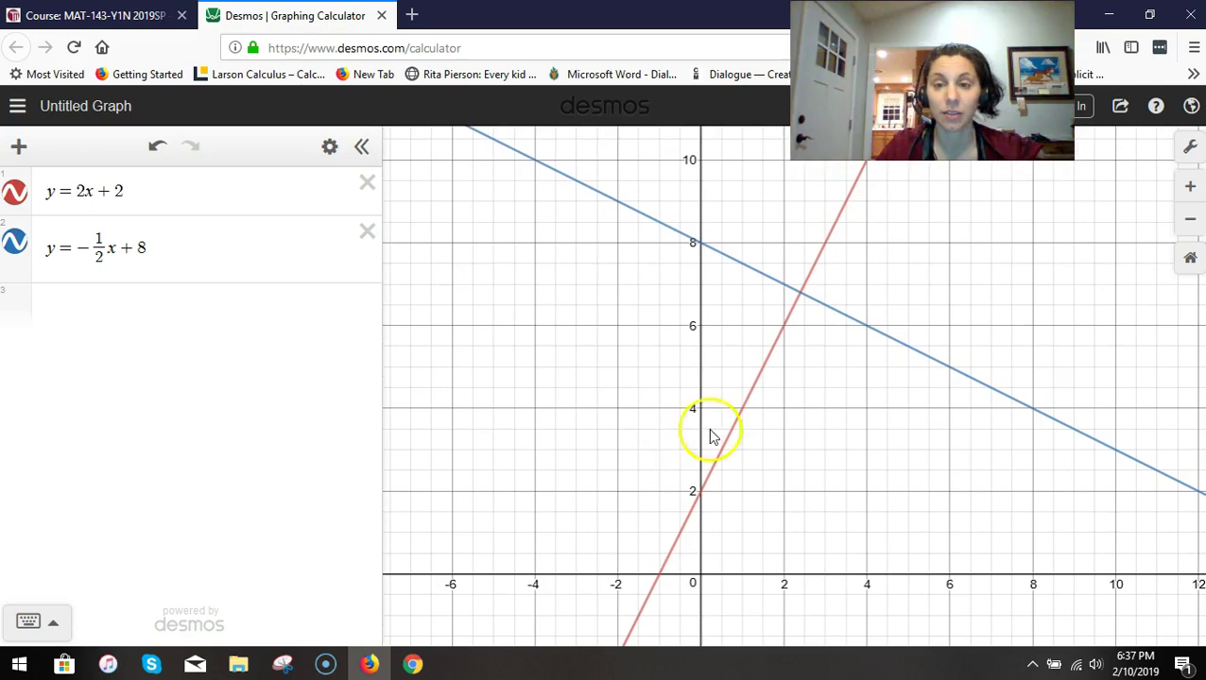
pyautogui.click(1189, 187)
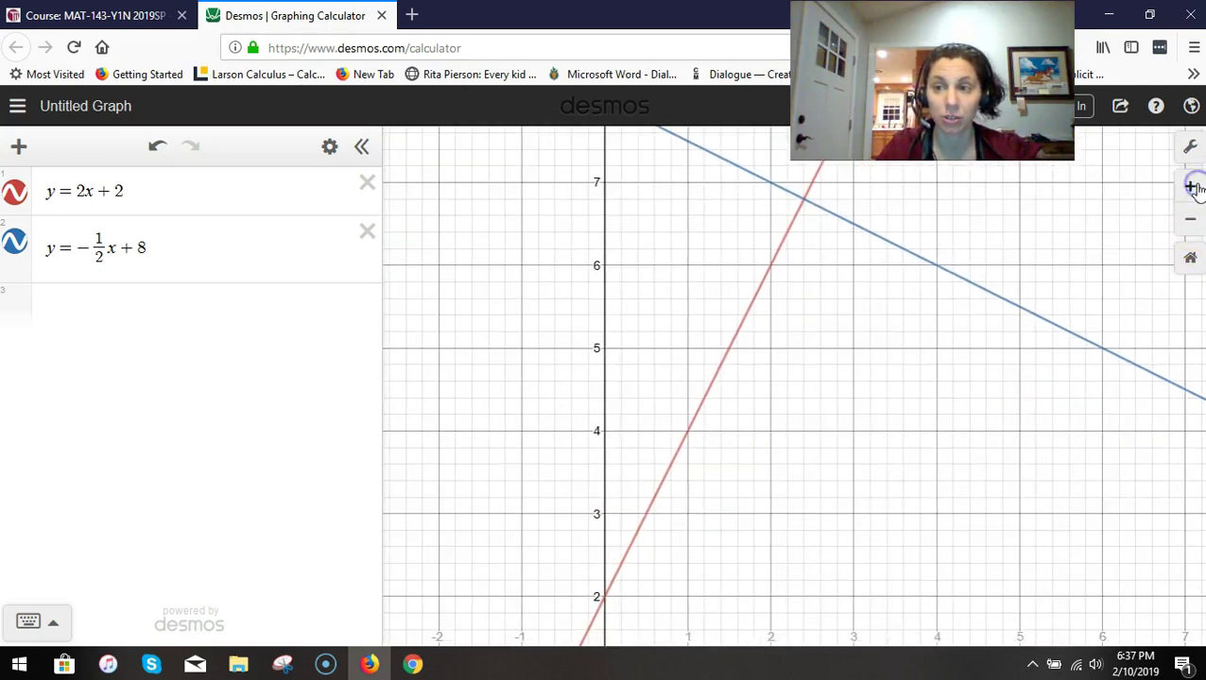
pyautogui.click(1191, 221)
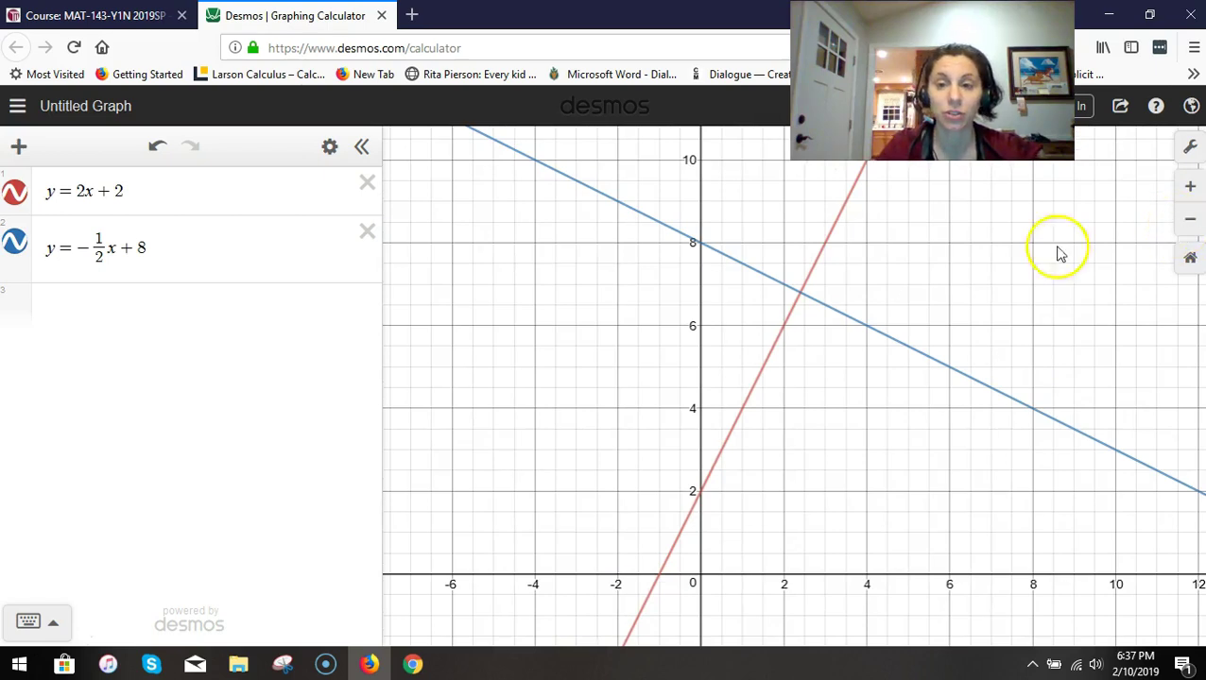
pyautogui.scroll(-5, 888, 322)
pyautogui.scroll(5, 891, 326)
pyautogui.scroll(-4, 892, 326)
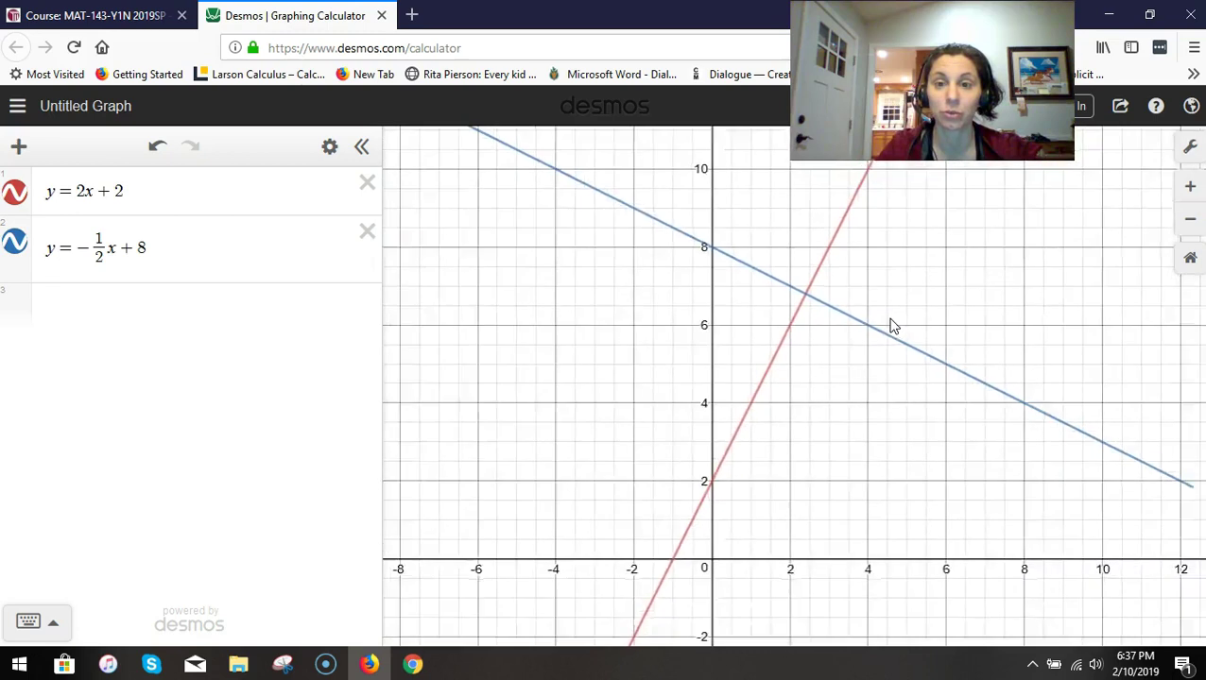
pyautogui.scroll(3, 892, 326)
pyautogui.scroll(-2, 892, 326)
pyautogui.scroll(-1, 892, 326)
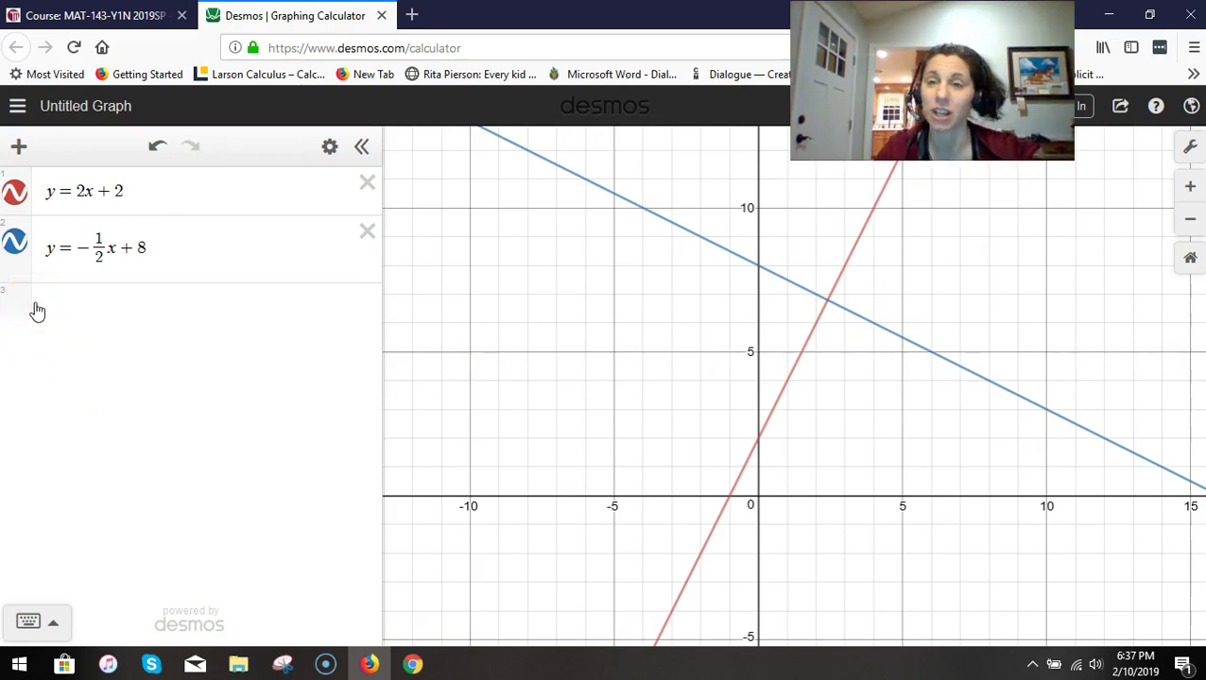
# Toggle the visibility of both lines, leaving only y = 2x + 2 displayed and y = -1/2x + 8 hidden.
pyautogui.click(14, 248)
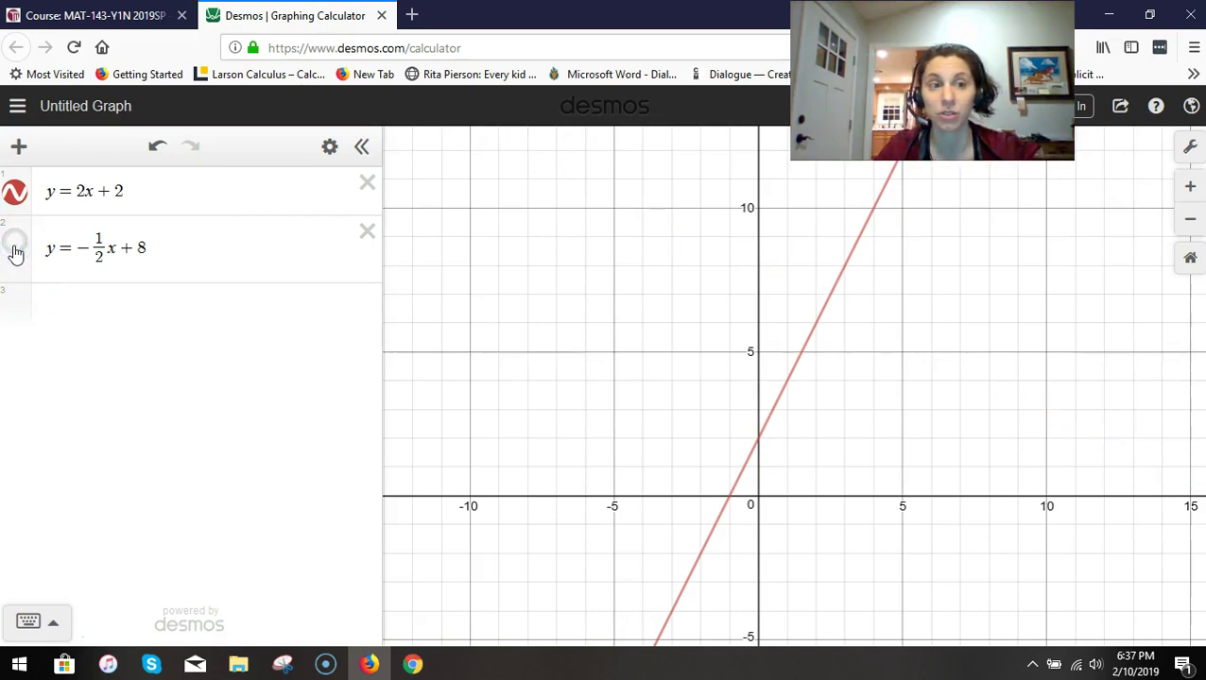
pyautogui.click(14, 248)
pyautogui.click(14, 197)
pyautogui.click(14, 244)
pyautogui.click(14, 195)
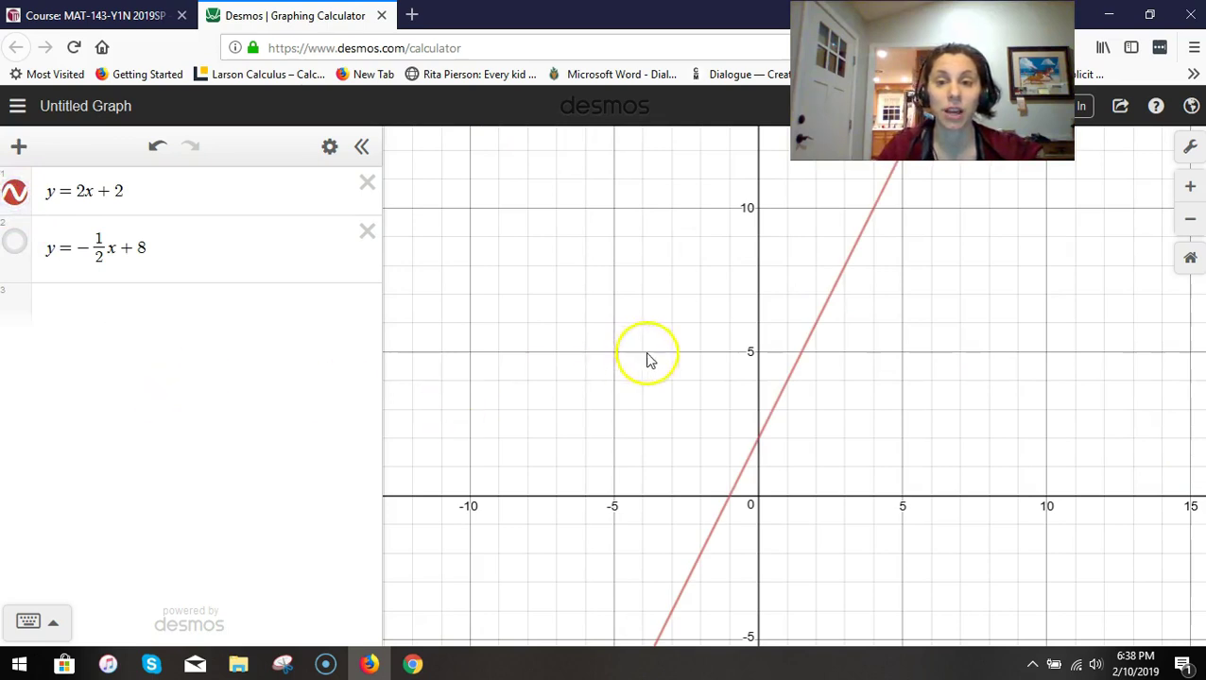
# Show the coordinates of both axis intercepts of the line y = 2x + 2 and hide them again.
pyautogui.click(792, 384)
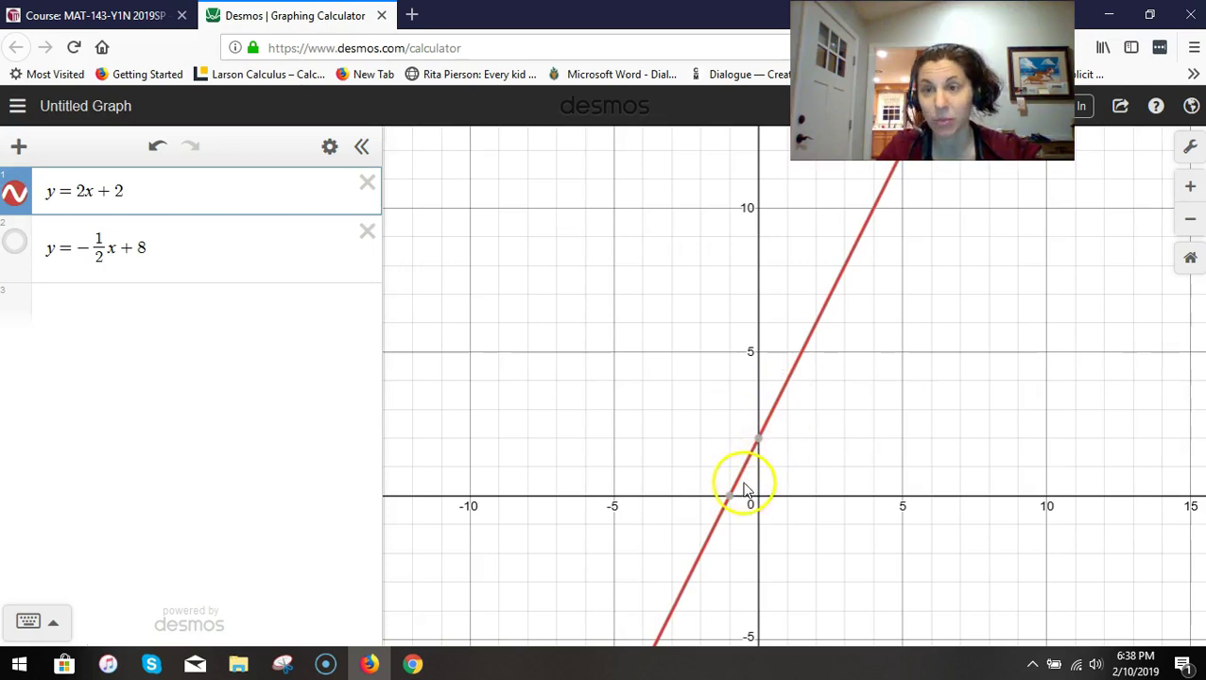
pyautogui.moveTo(762, 452)
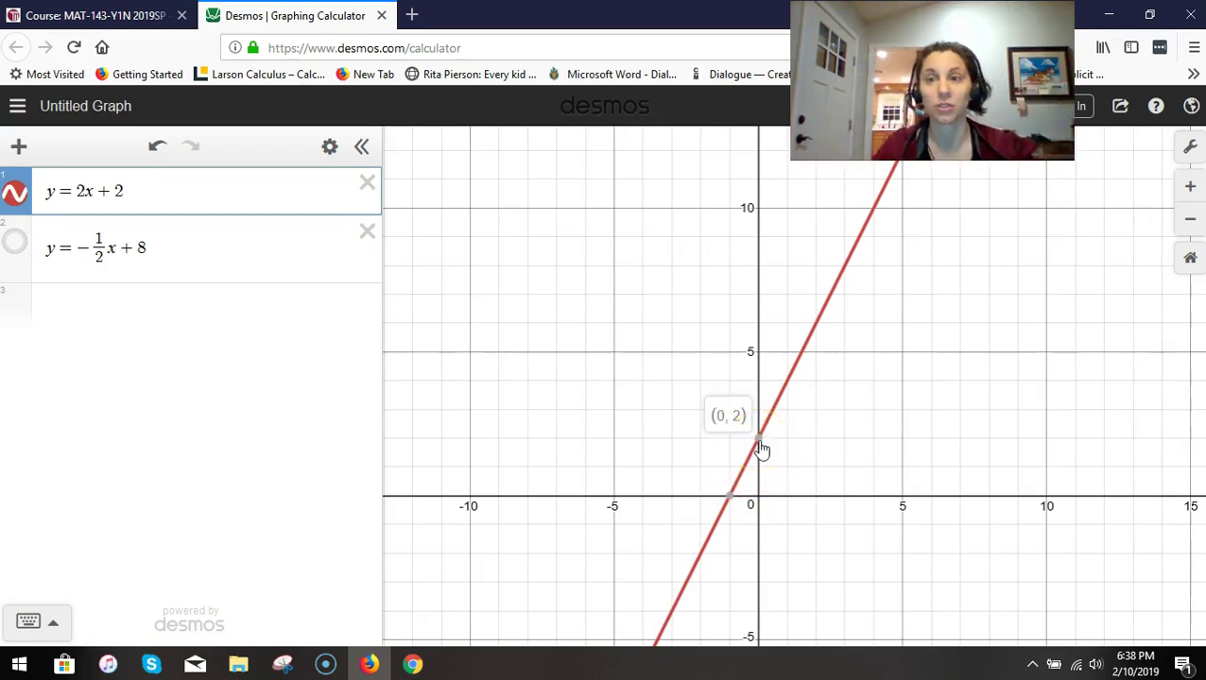
pyautogui.click(759, 442)
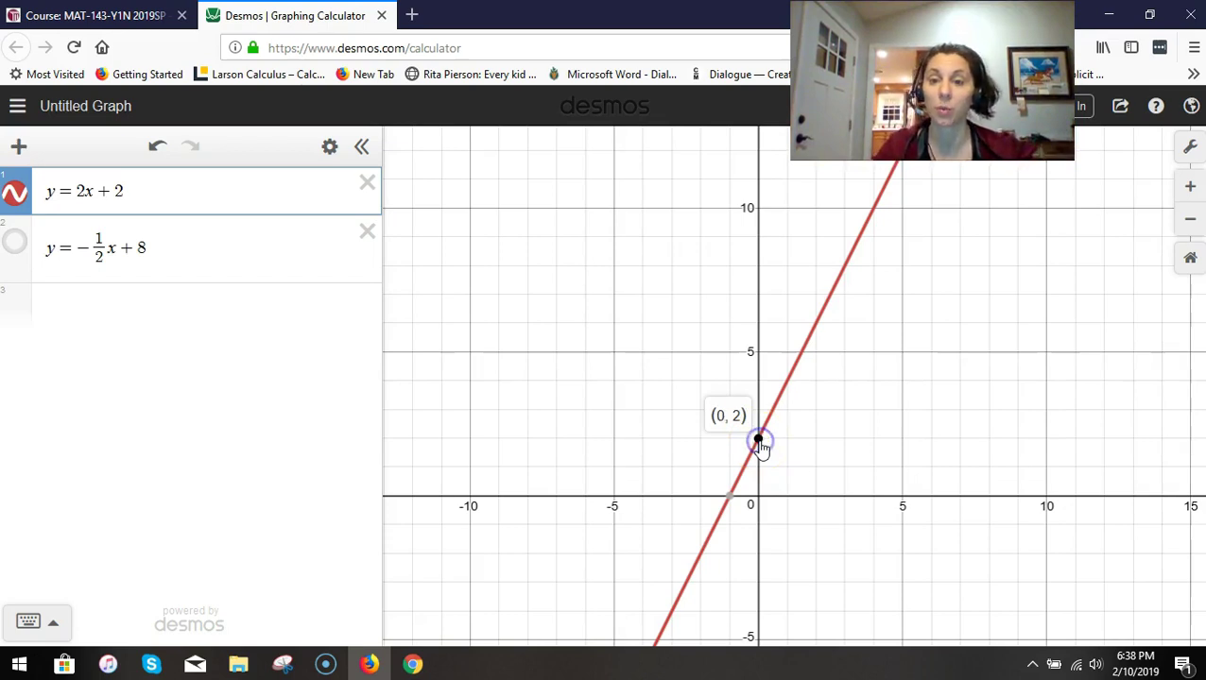
pyautogui.click(727, 497)
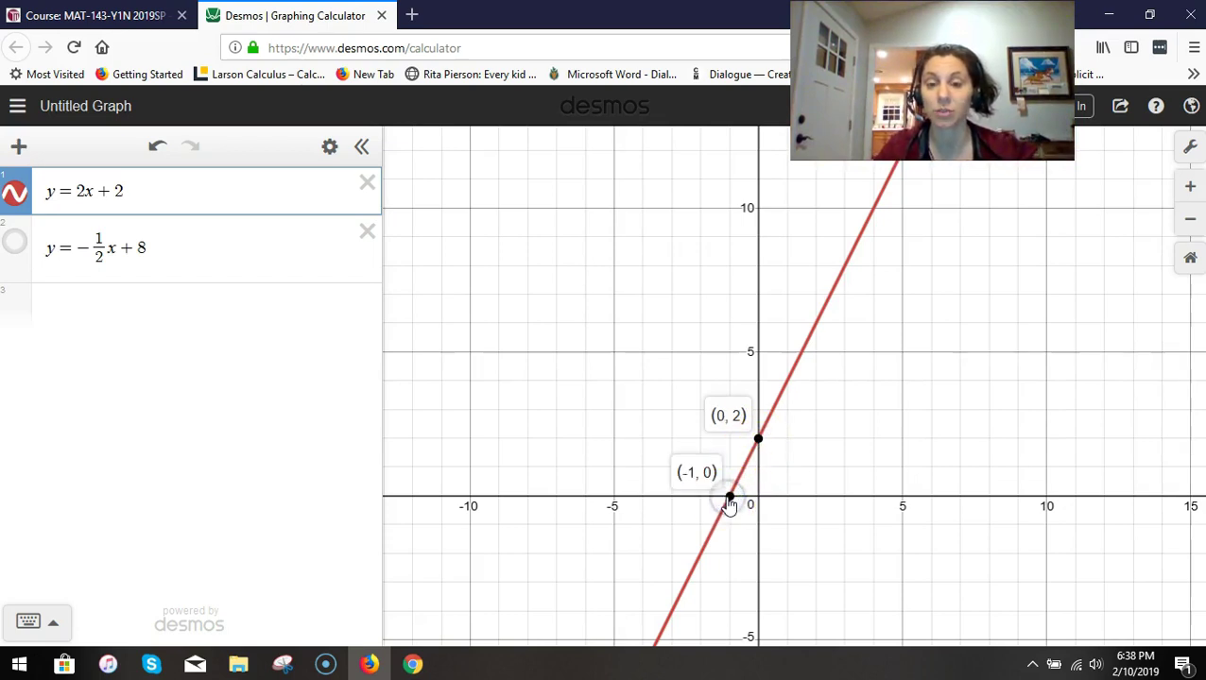
pyautogui.click(730, 499)
pyautogui.click(760, 439)
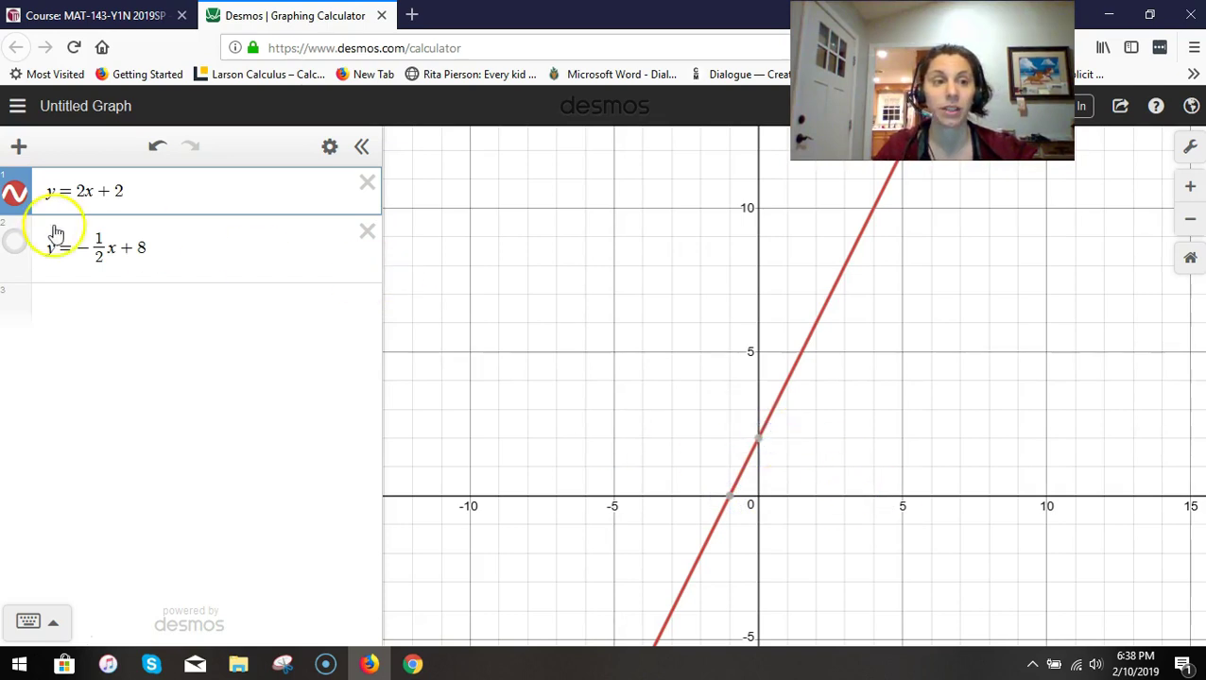
# Display the line y = -1/2x + 8 again and label the coordinates of its y-intercept and x-intercept.
pyautogui.click(16, 245)
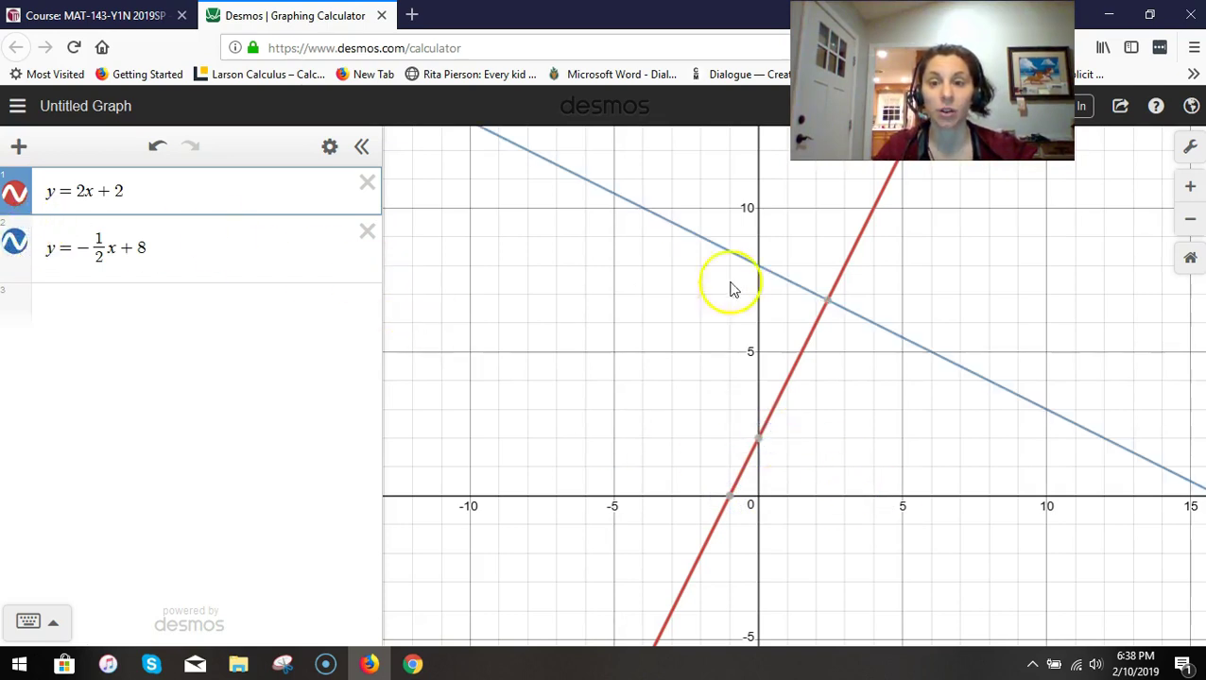
pyautogui.moveTo(830, 305)
pyautogui.click(757, 265)
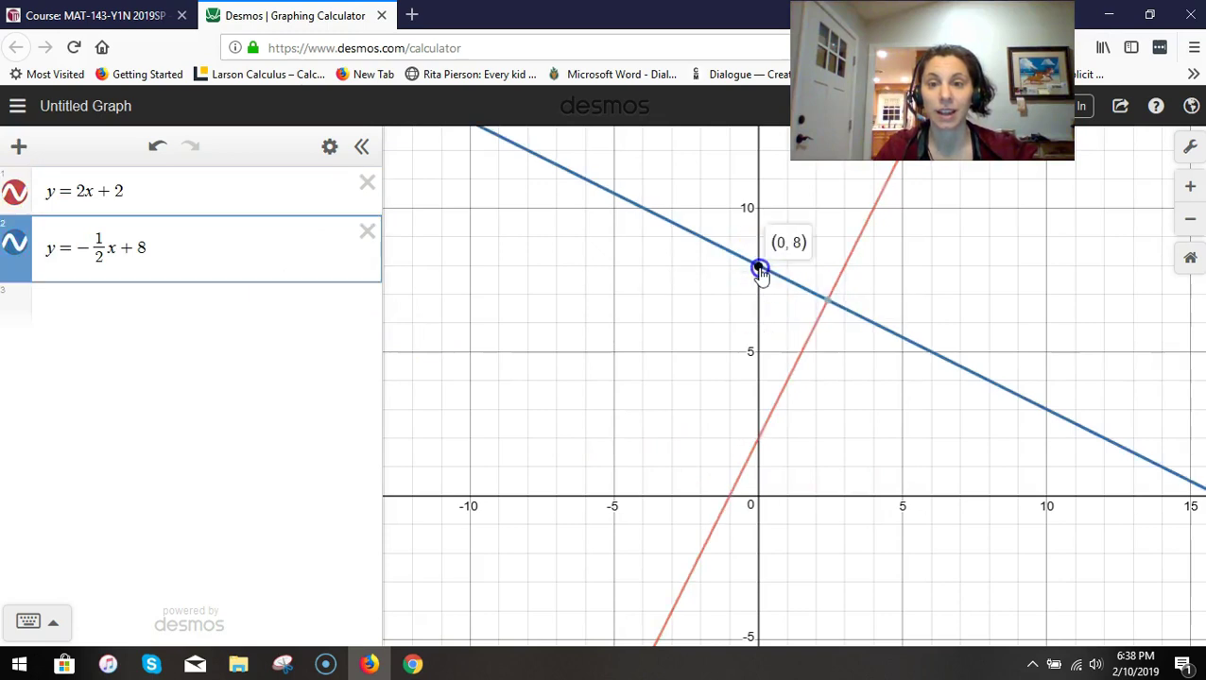
pyautogui.moveTo(916, 444); pyautogui.dragTo(823, 427)
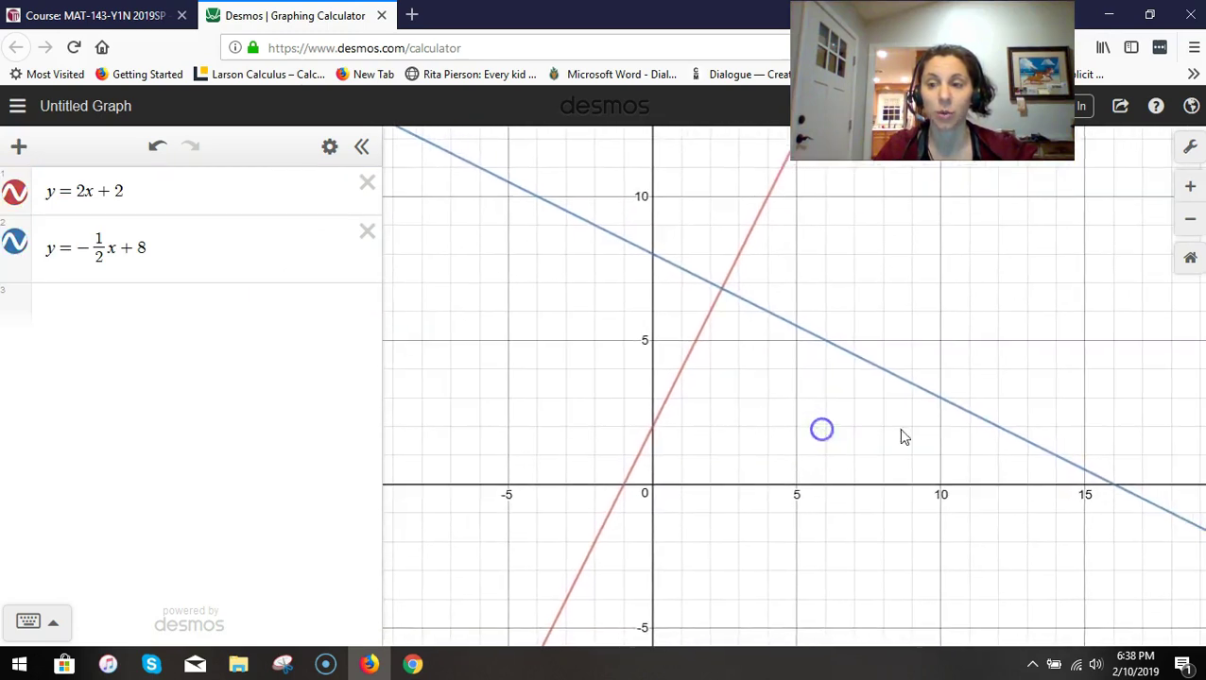
pyautogui.click(1120, 488)
pyautogui.moveTo(1119, 488); pyautogui.dragTo(1115, 494)
pyautogui.click(651, 253)
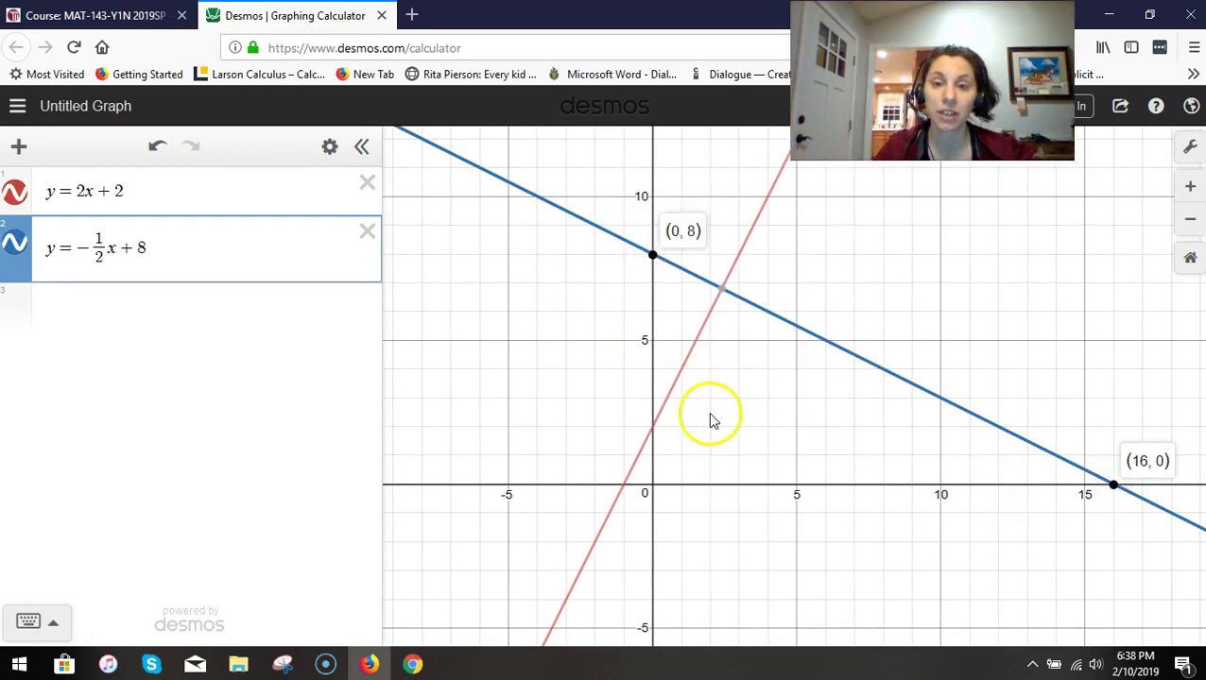
# Label the coordinates of the point where the two lines intersect.
pyautogui.click(719, 296)
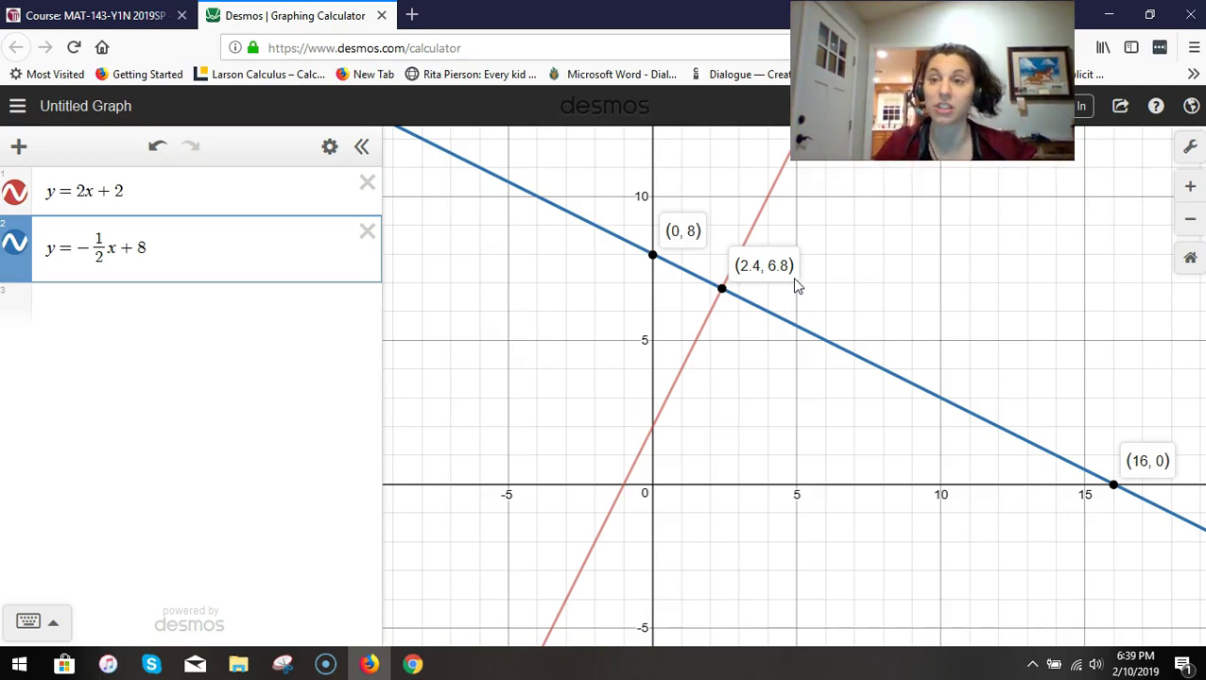
pyautogui.click(732, 317)
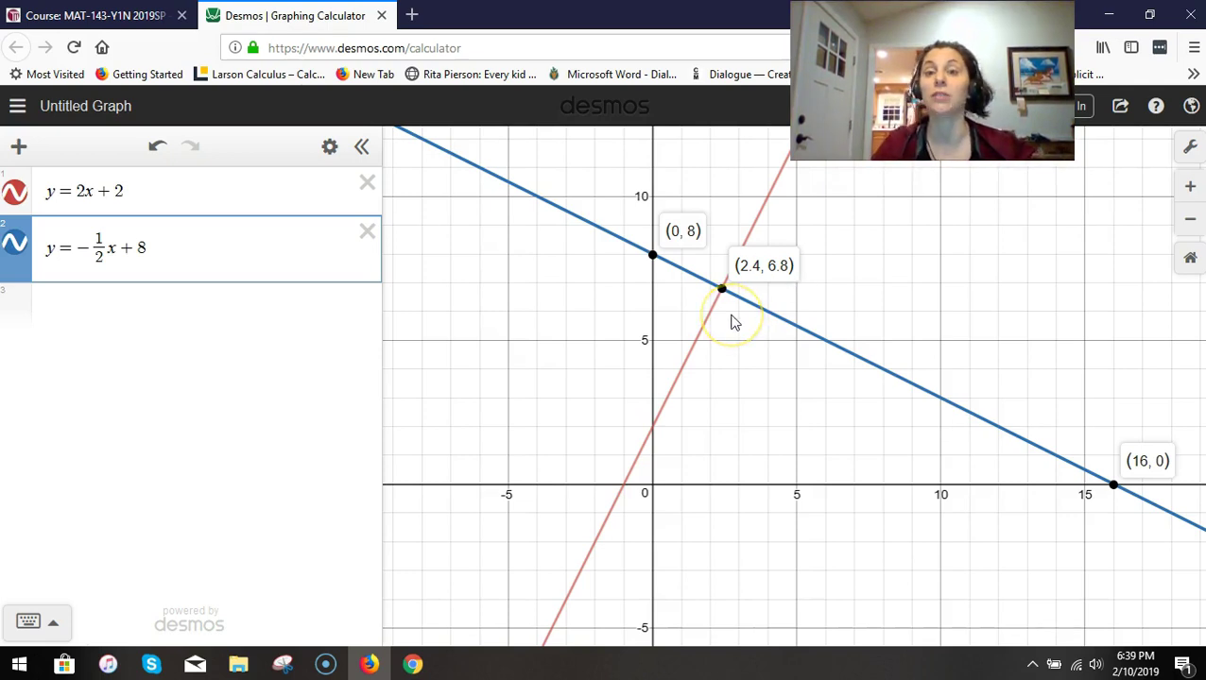
pyautogui.click(729, 334)
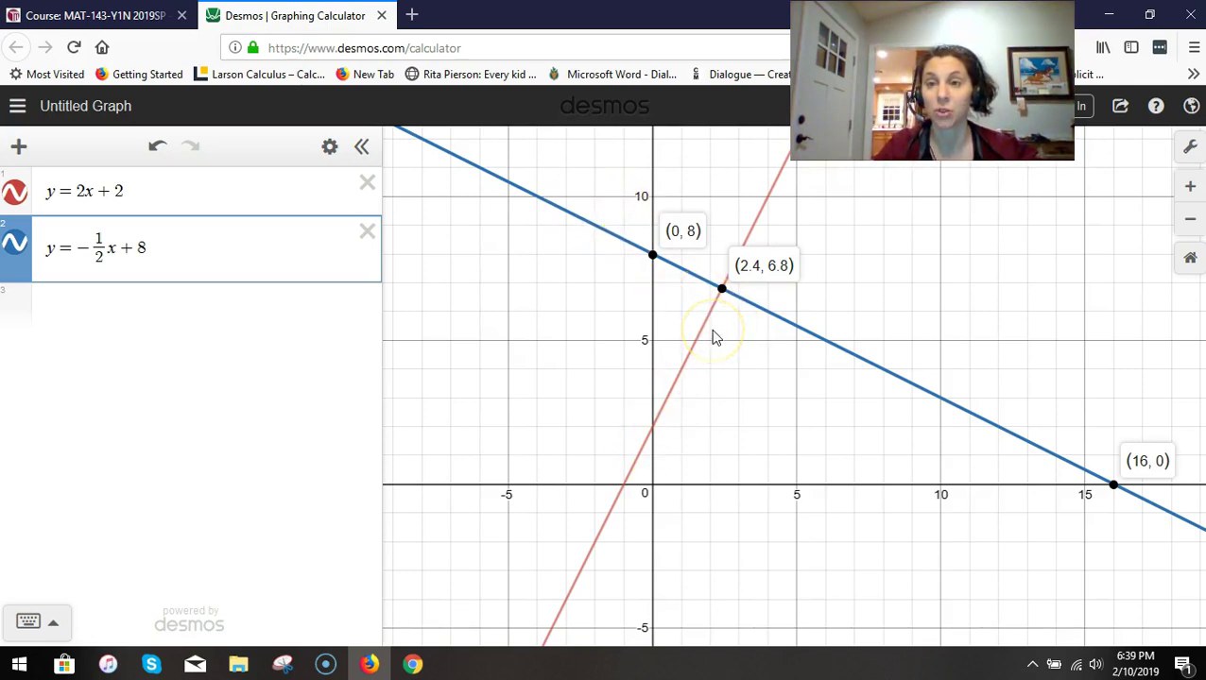
pyautogui.click(722, 290)
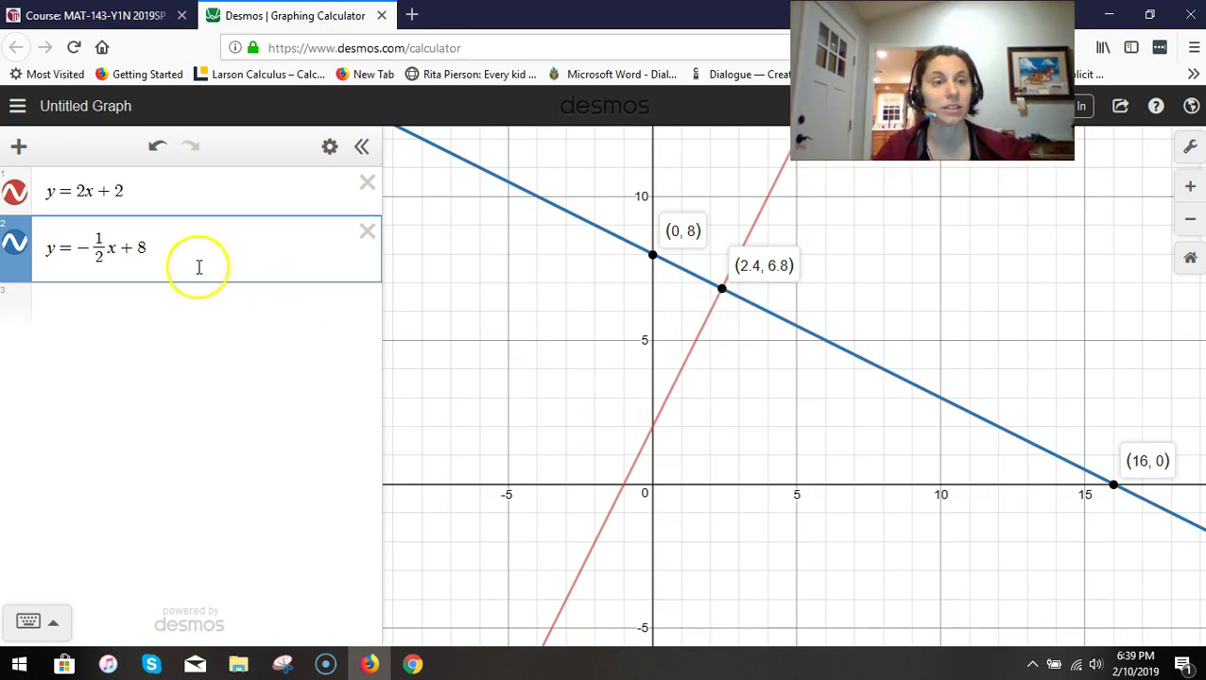
# Graph x = y as a third expression.
pyautogui.click(181, 324)
pyautogui.write('x = y')
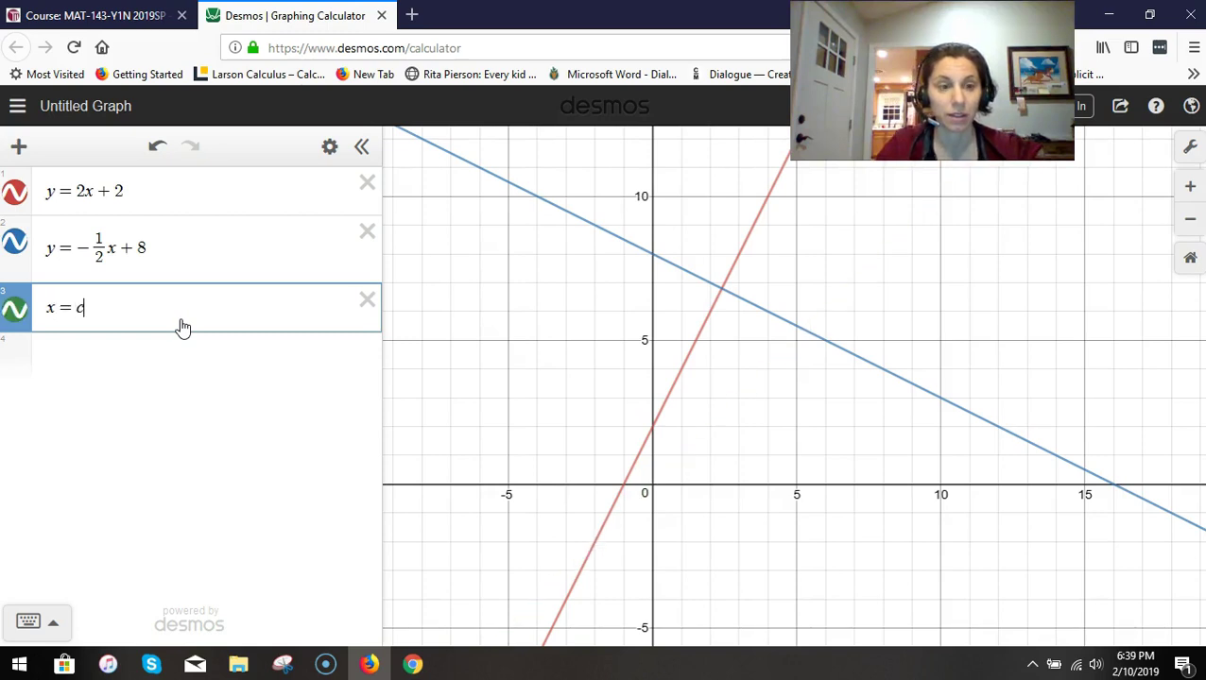
pyautogui.click(147, 340)
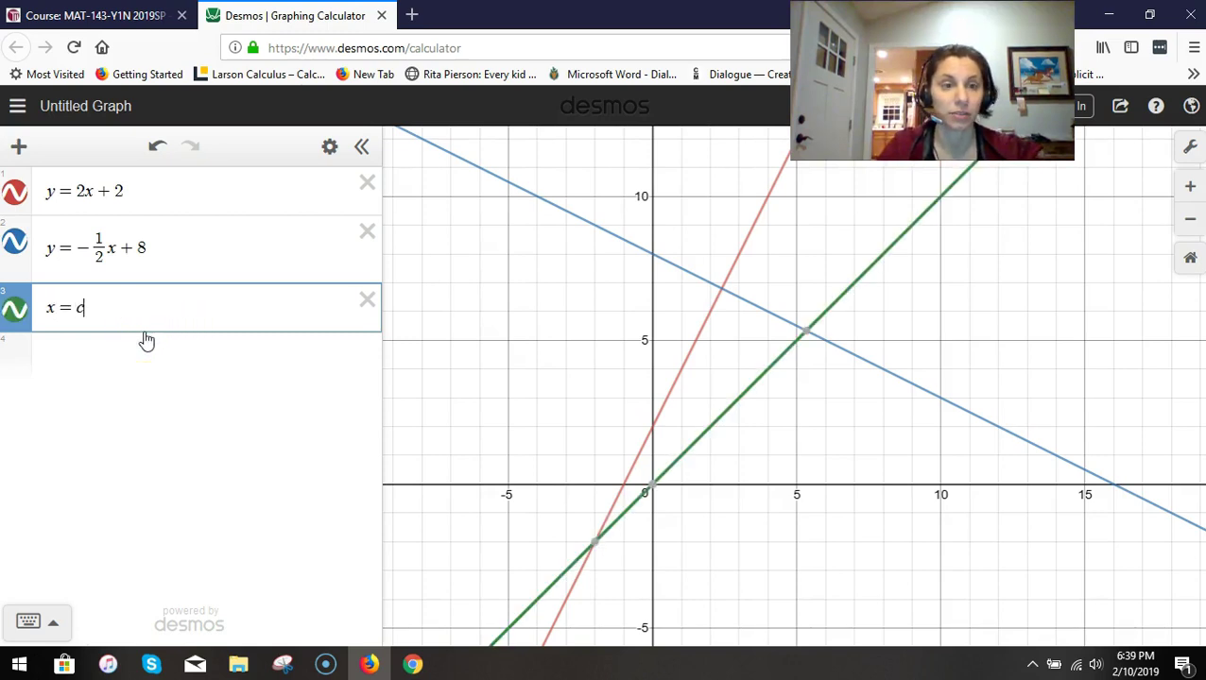
pyautogui.click(140, 355)
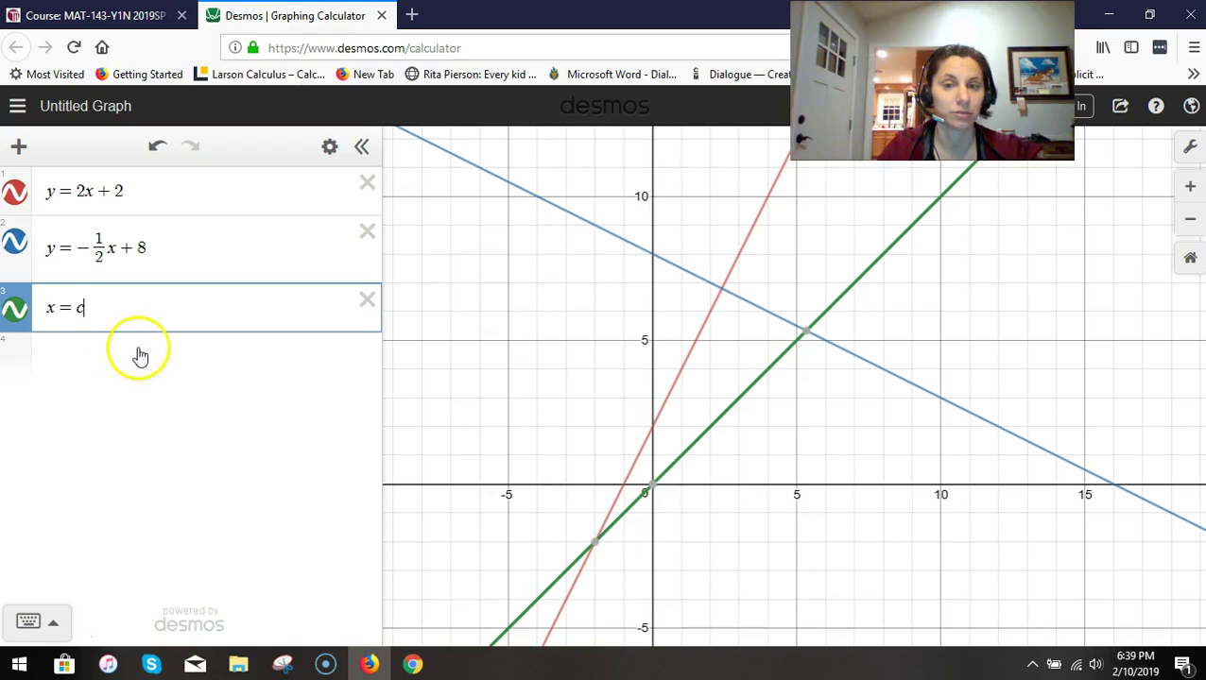
# Change the third expression to the vertical line x = 1.
pyautogui.click(99, 309)
pyautogui.press('BackSpace')
pyautogui.write('1')
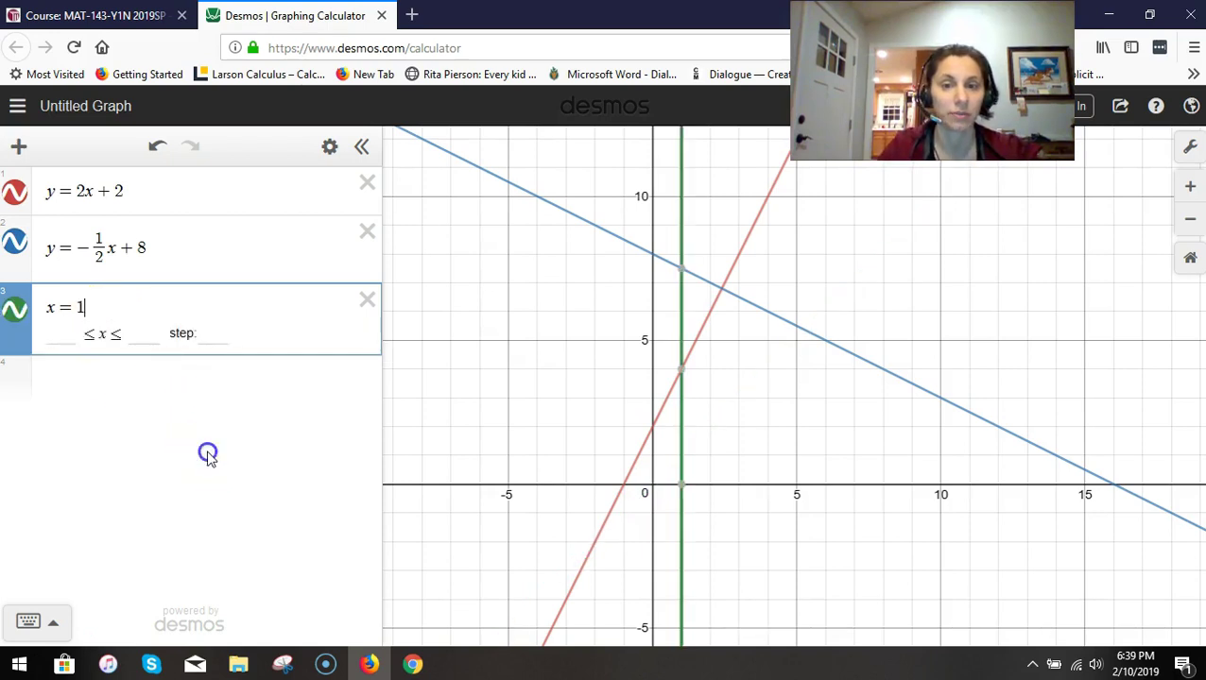
# Label the coordinates of the points where the vertical line x = 1 crosses the two slanted lines.
pyautogui.click(210, 460)
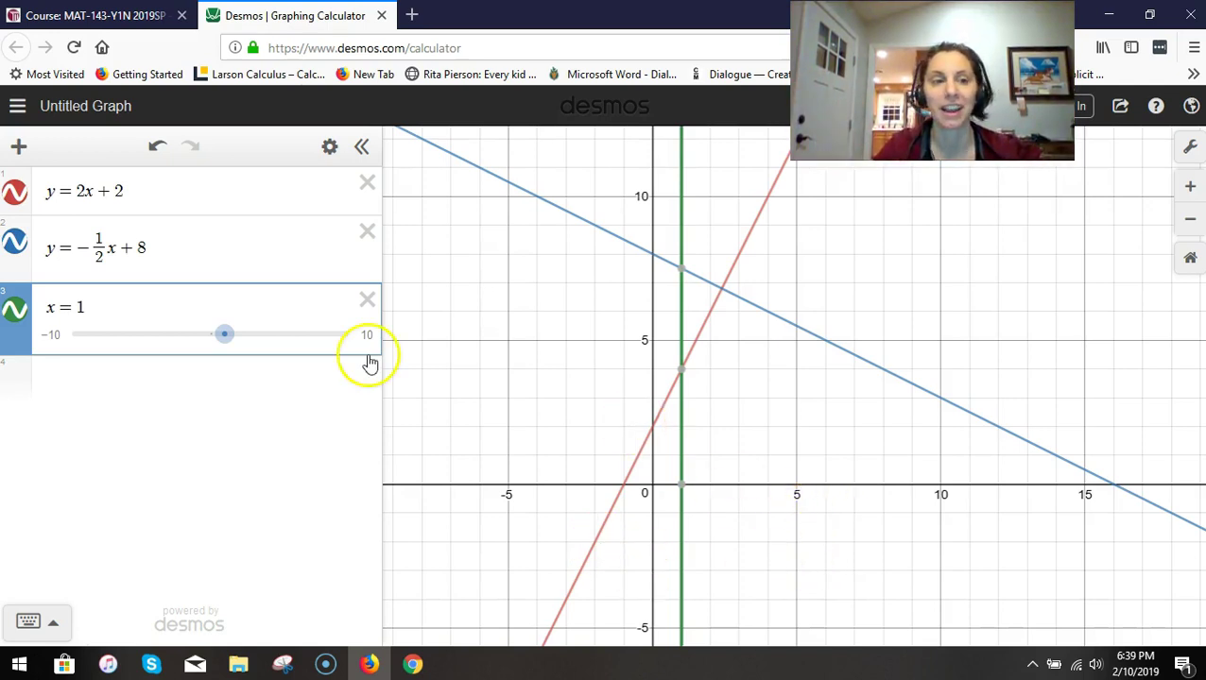
pyautogui.moveTo(686, 493)
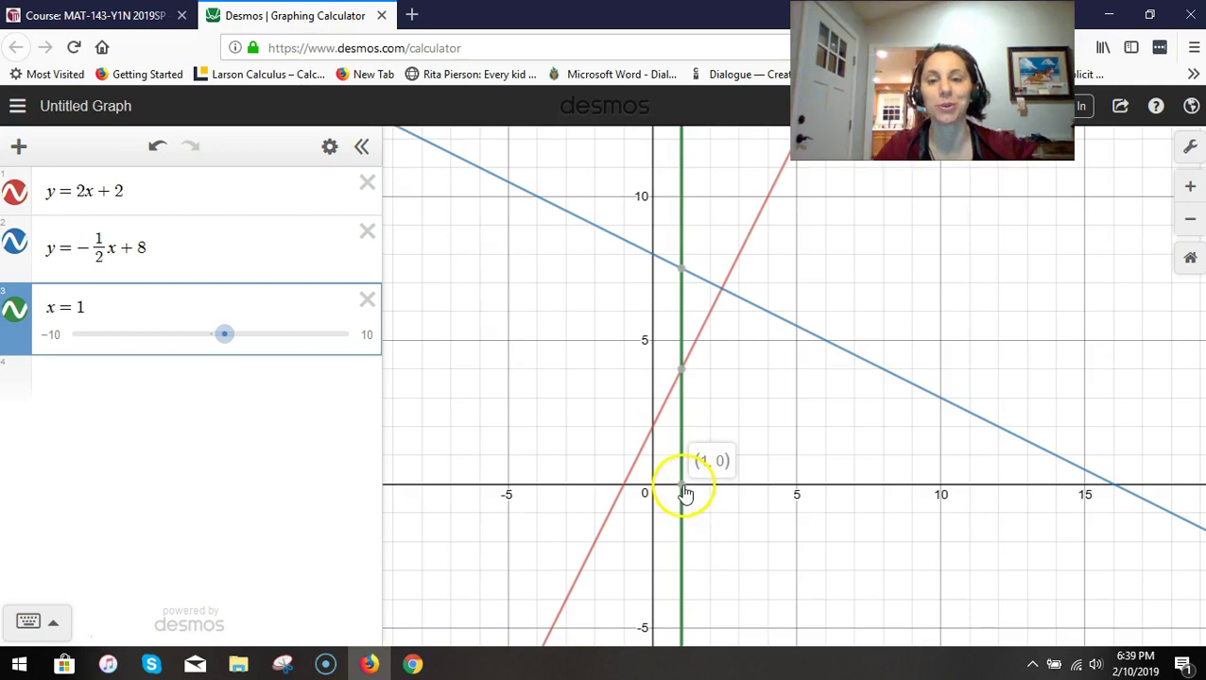
pyautogui.moveTo(797, 395); pyautogui.dragTo(796, 422)
pyautogui.click(669, 521)
pyautogui.moveTo(680, 521); pyautogui.dragTo(680, 305)
pyautogui.click(678, 302)
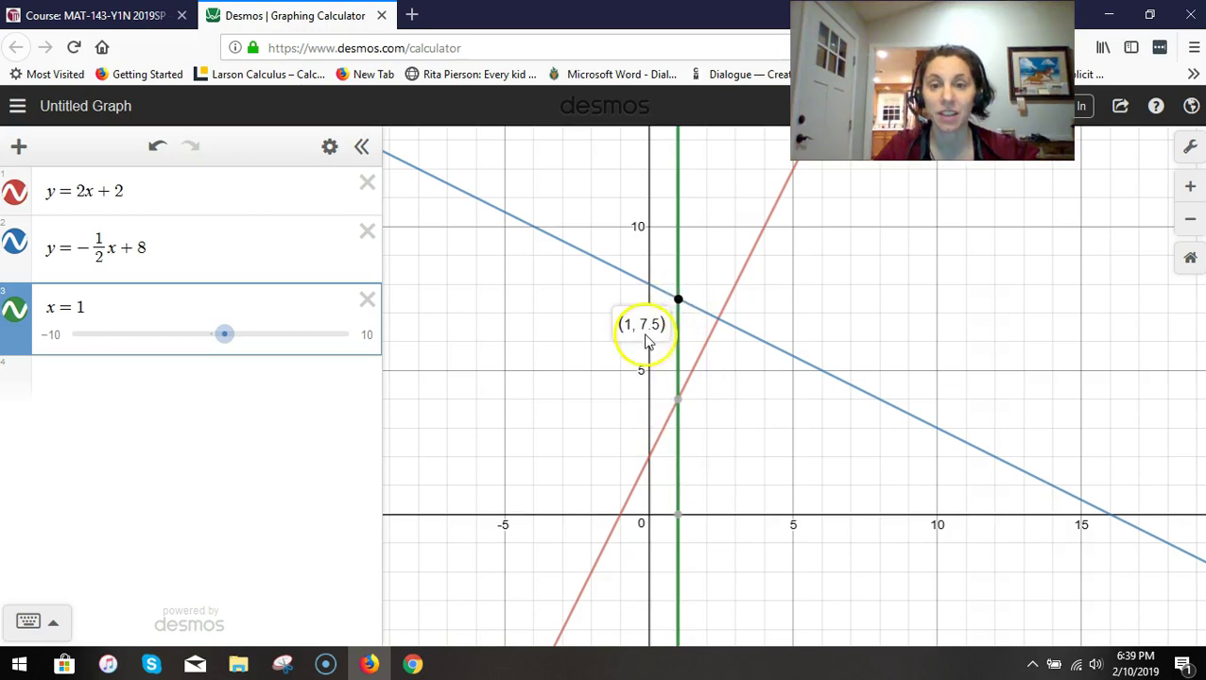
pyautogui.click(677, 405)
pyautogui.click(671, 422)
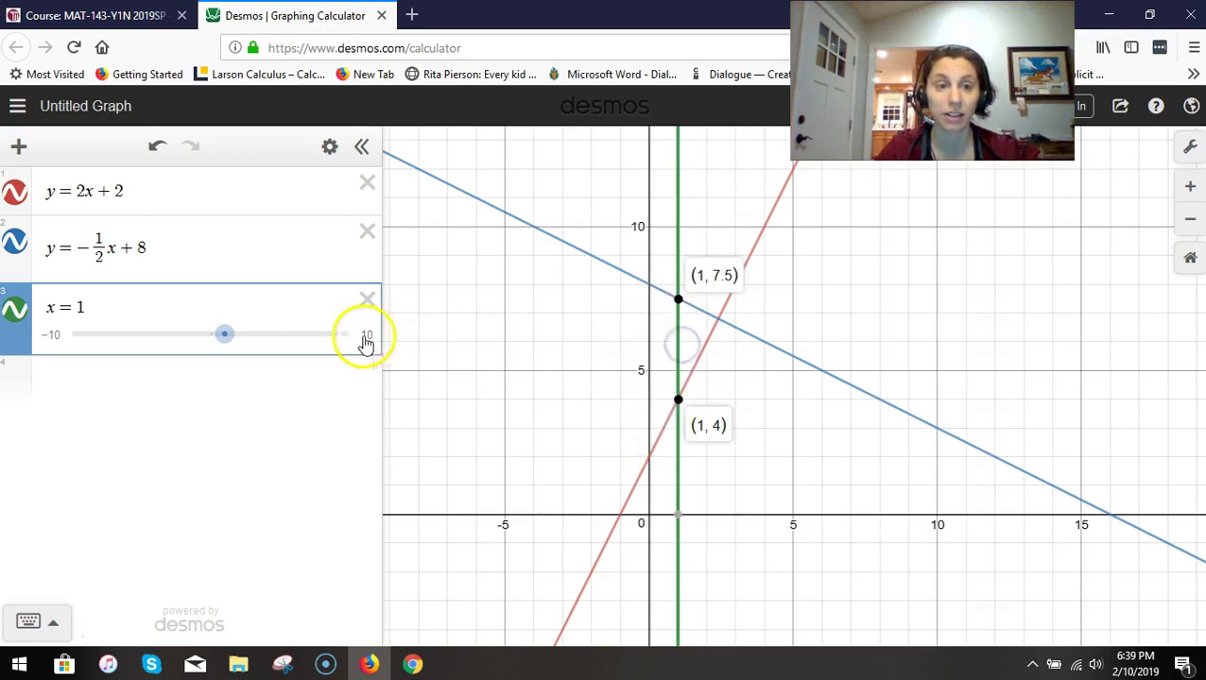
# Slide the vertical line to x = 3.5 and label its crossing points with both slanted lines.
pyautogui.moveTo(219, 352); pyautogui.dragTo(260, 343)
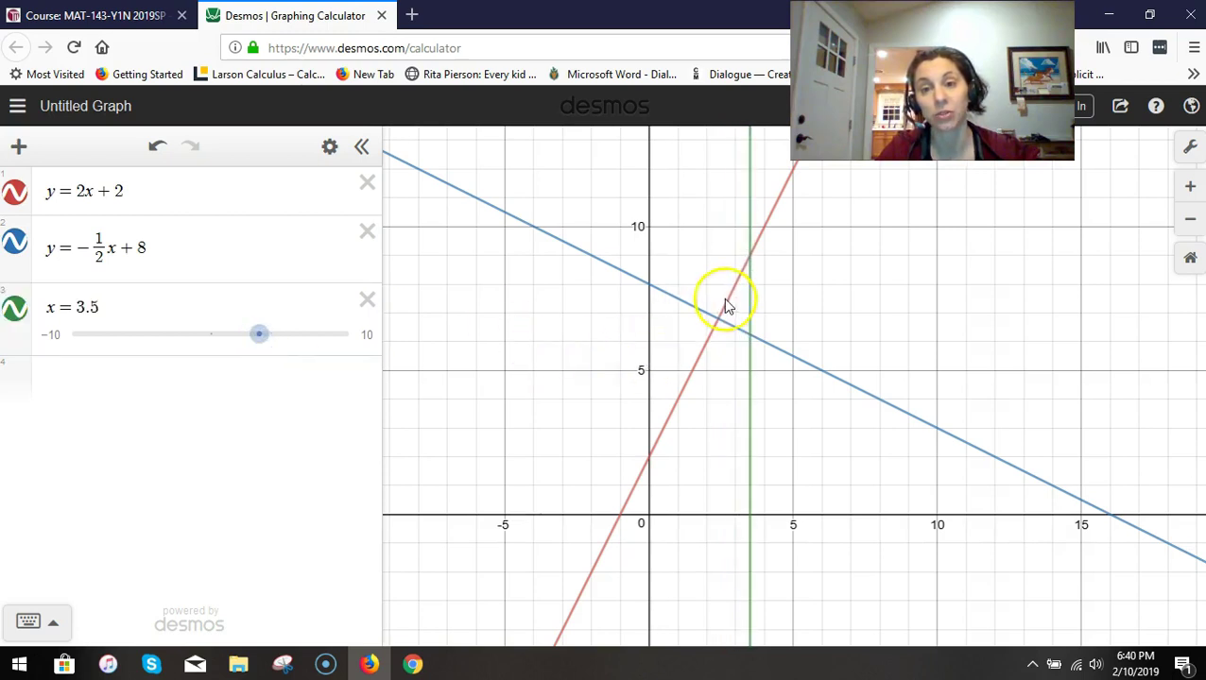
pyautogui.click(749, 257)
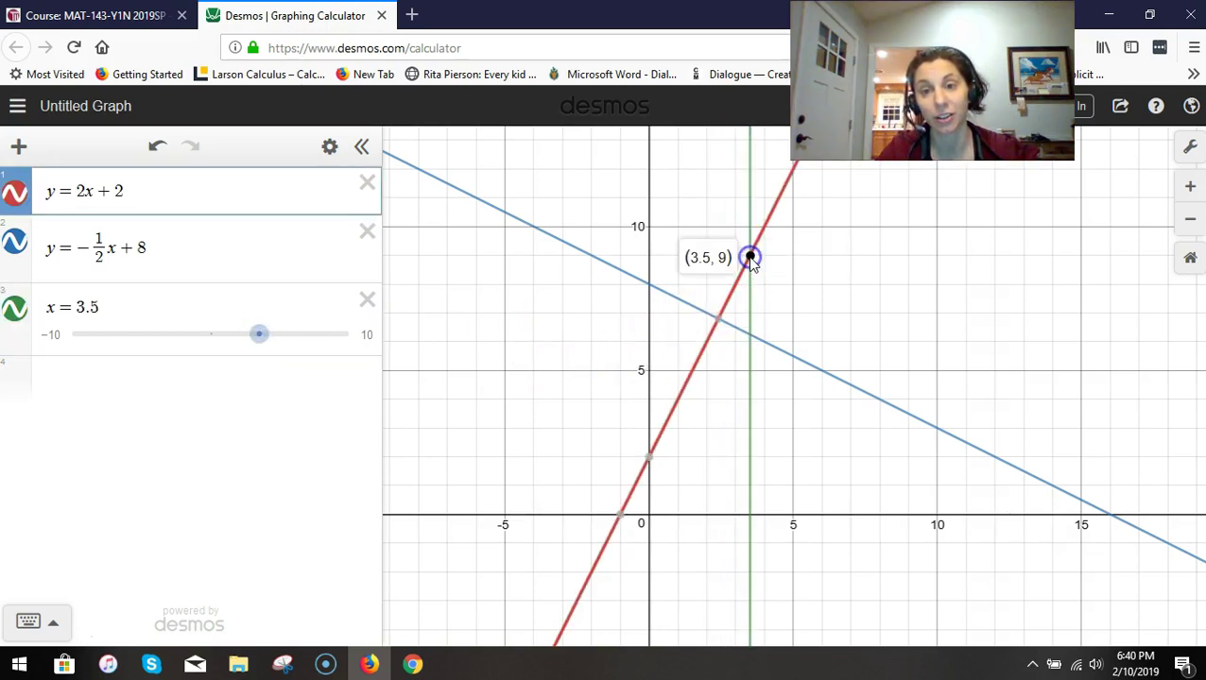
pyautogui.click(748, 333)
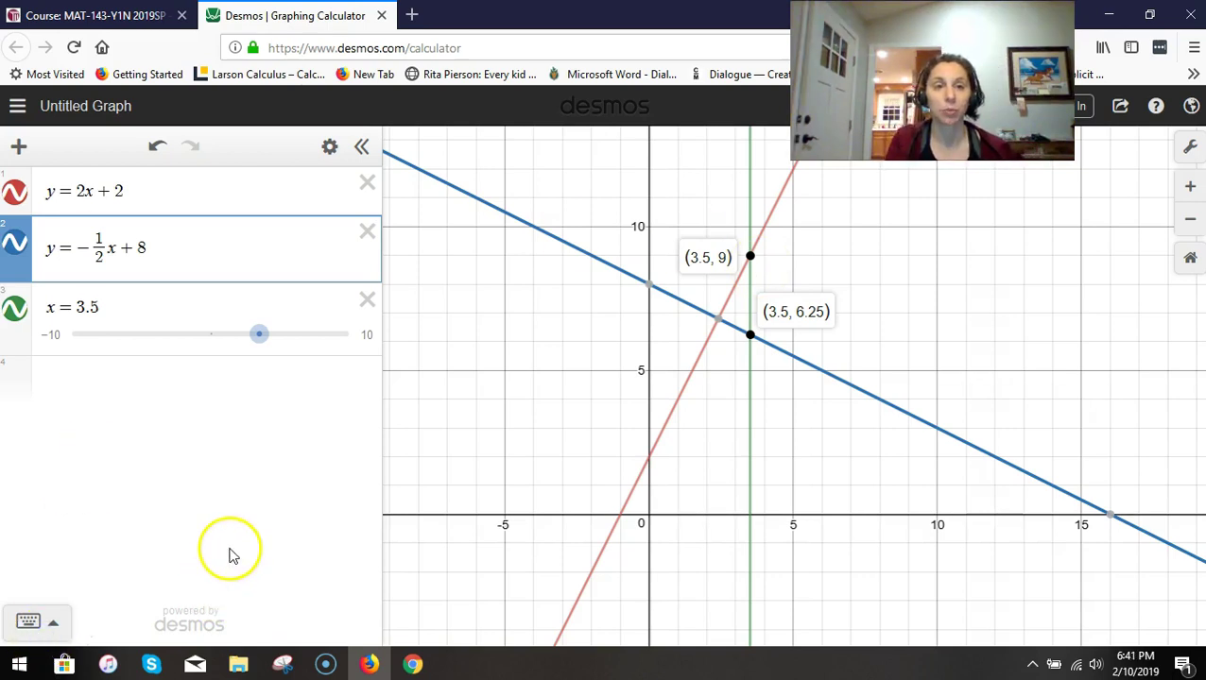
# Label the intersection of the two slanted lines and hide the coordinate labels on the vertical line.
pyautogui.click(718, 319)
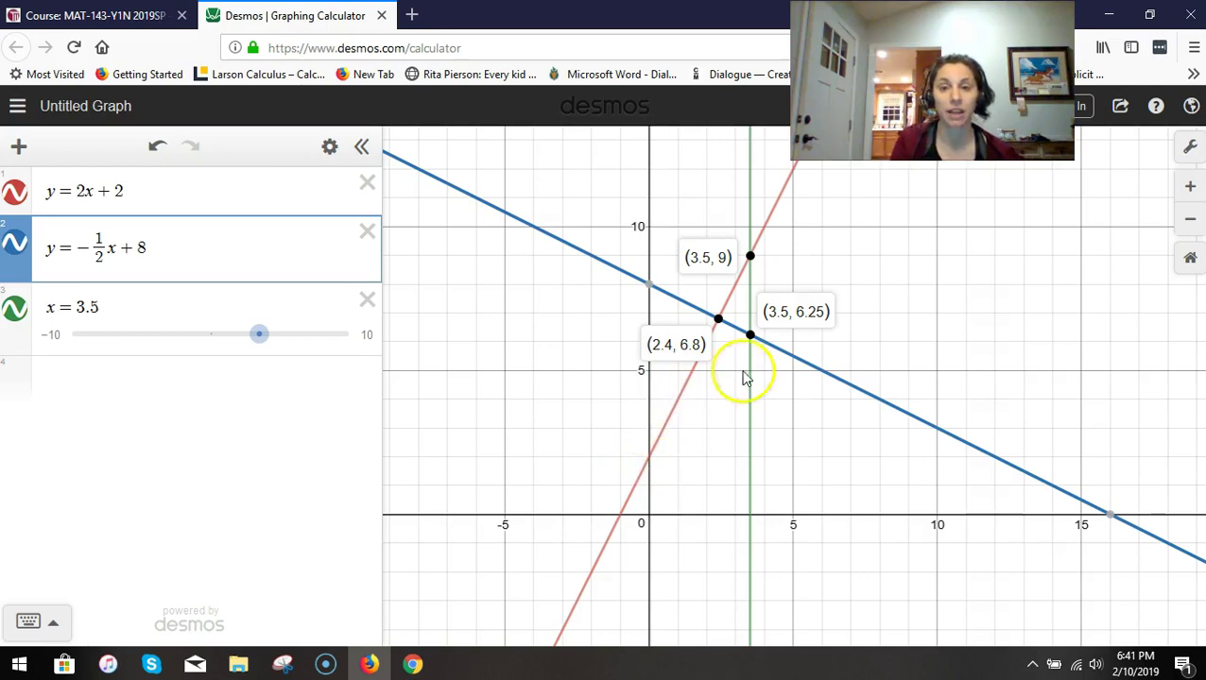
pyautogui.click(618, 269)
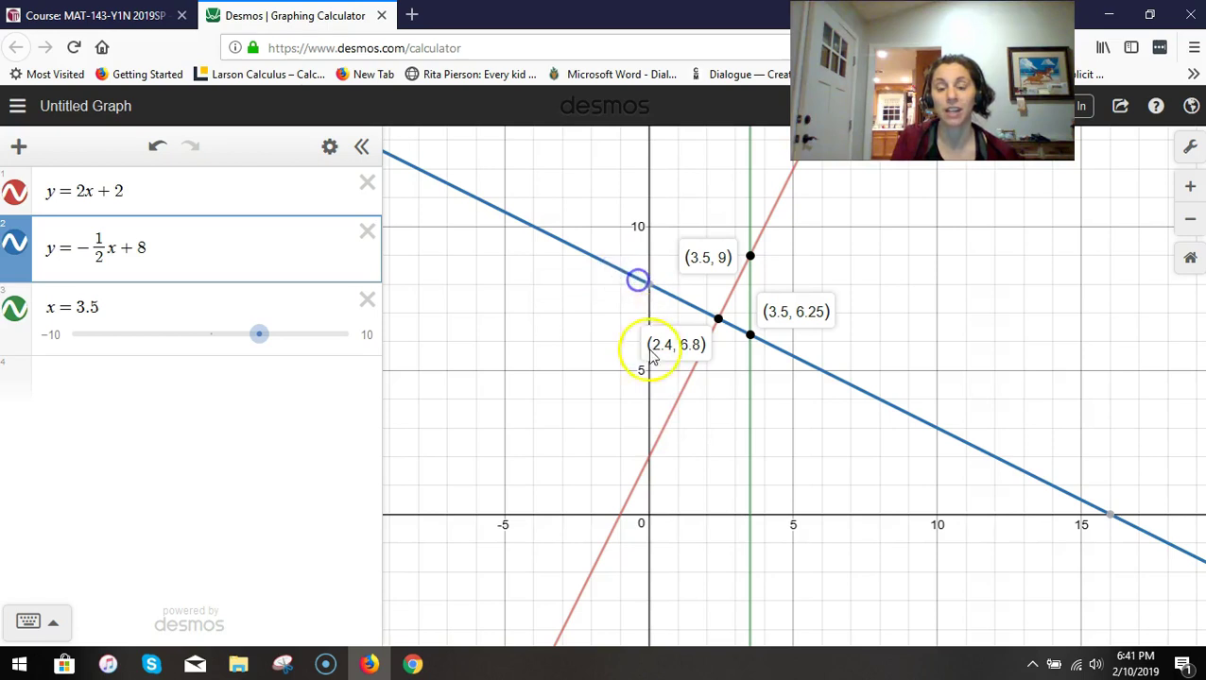
pyautogui.click(655, 443)
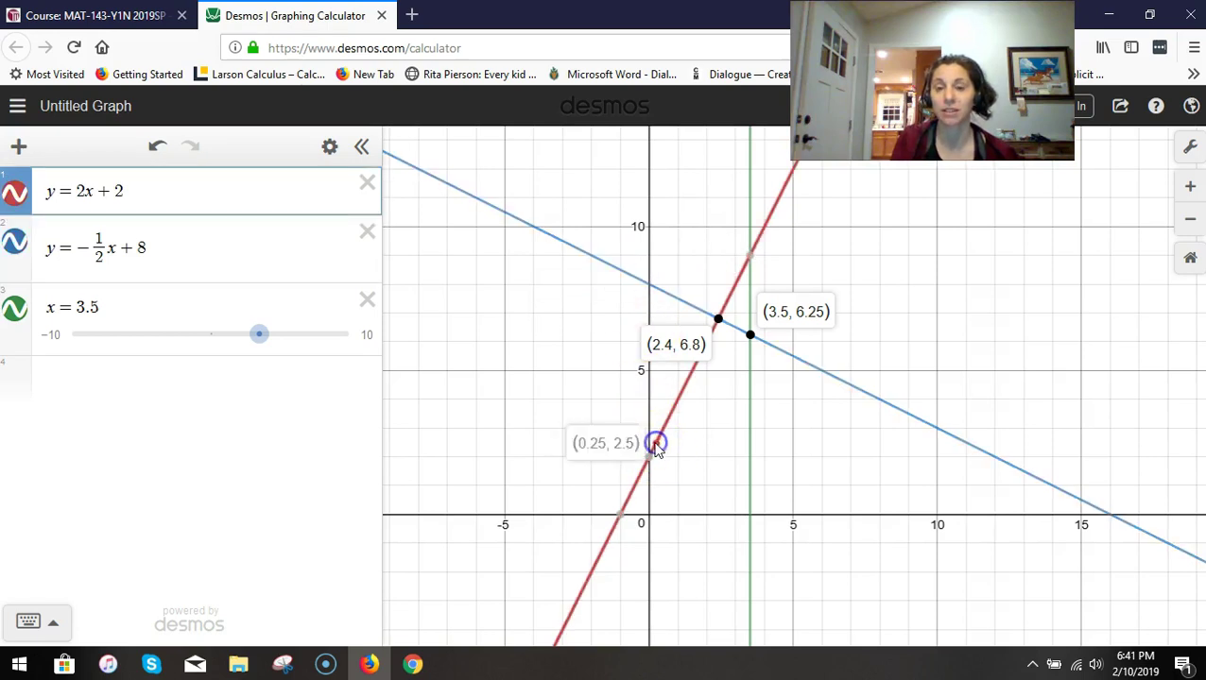
pyautogui.click(749, 335)
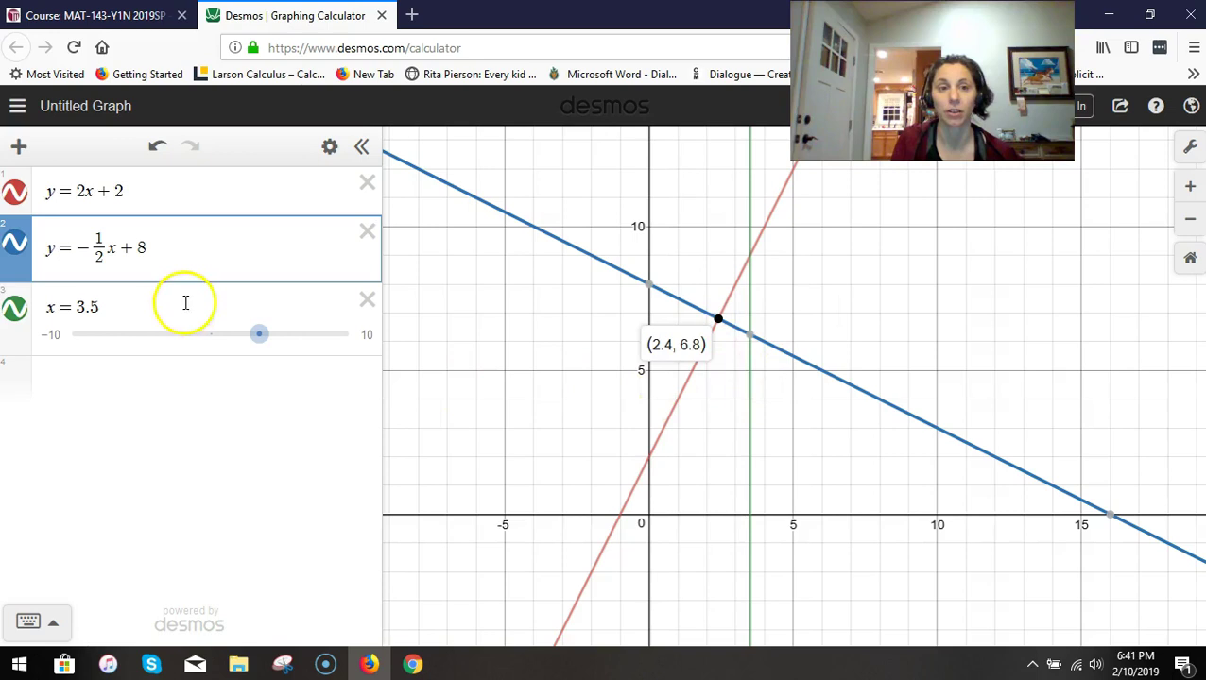
# Slide the vertical line along the graph to x = 1.5 and on to x = 3.
pyautogui.moveTo(259, 334); pyautogui.dragTo(231, 334)
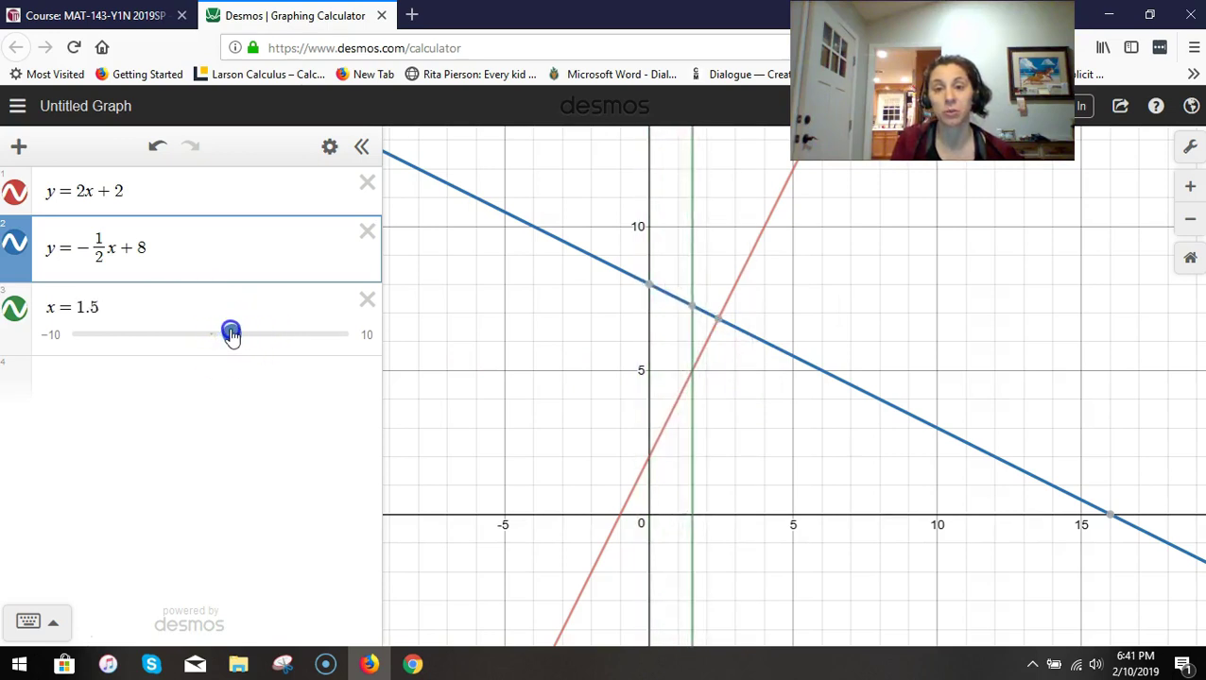
pyautogui.click(431, 328)
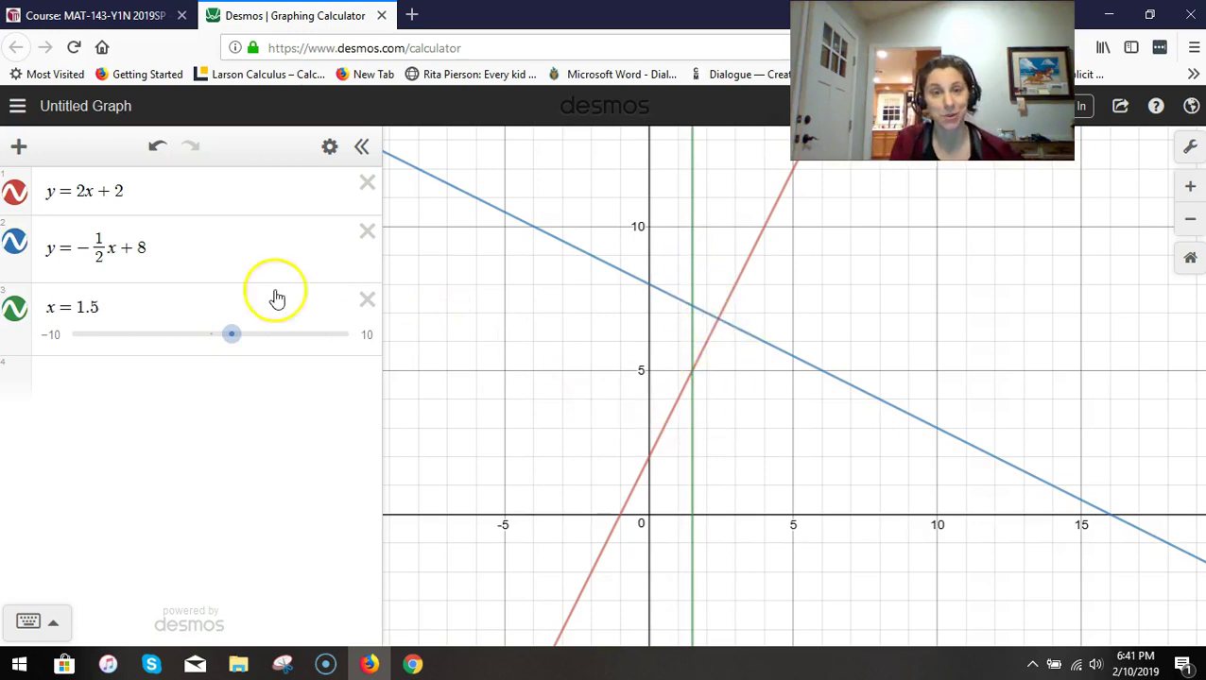
pyautogui.moveTo(233, 336); pyautogui.dragTo(253, 337)
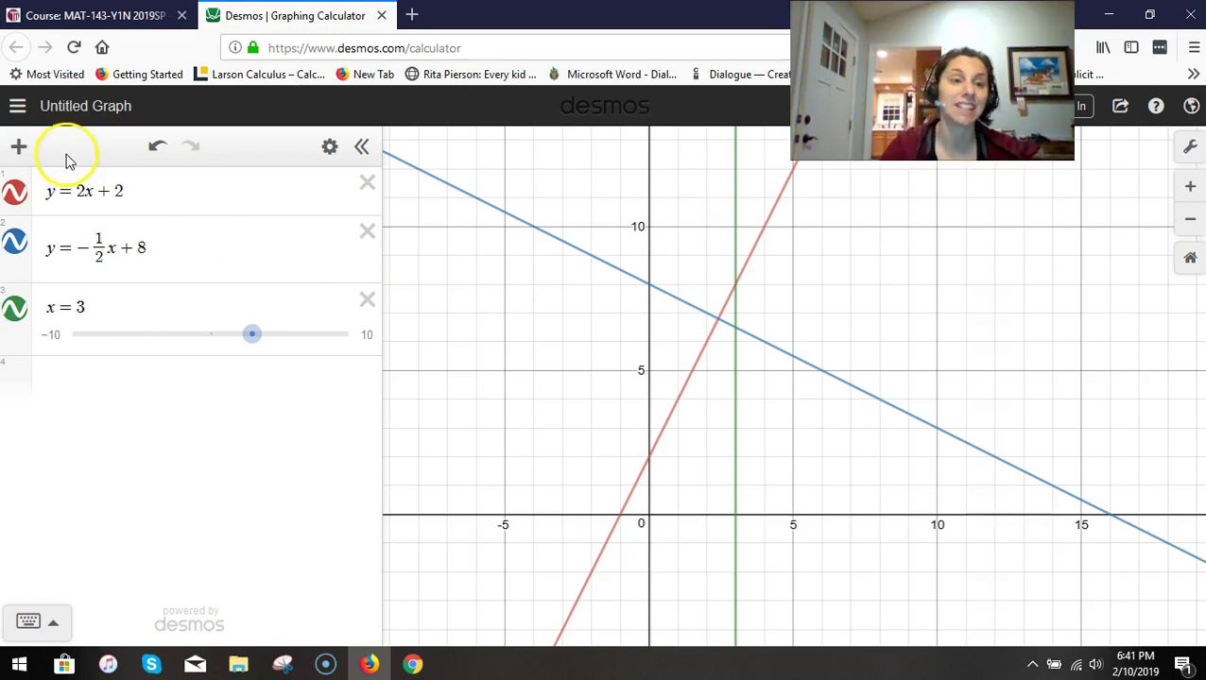
# Replace the right side of the second equation so it reads y = 6(1.01)^x.
pyautogui.click(87, 249)
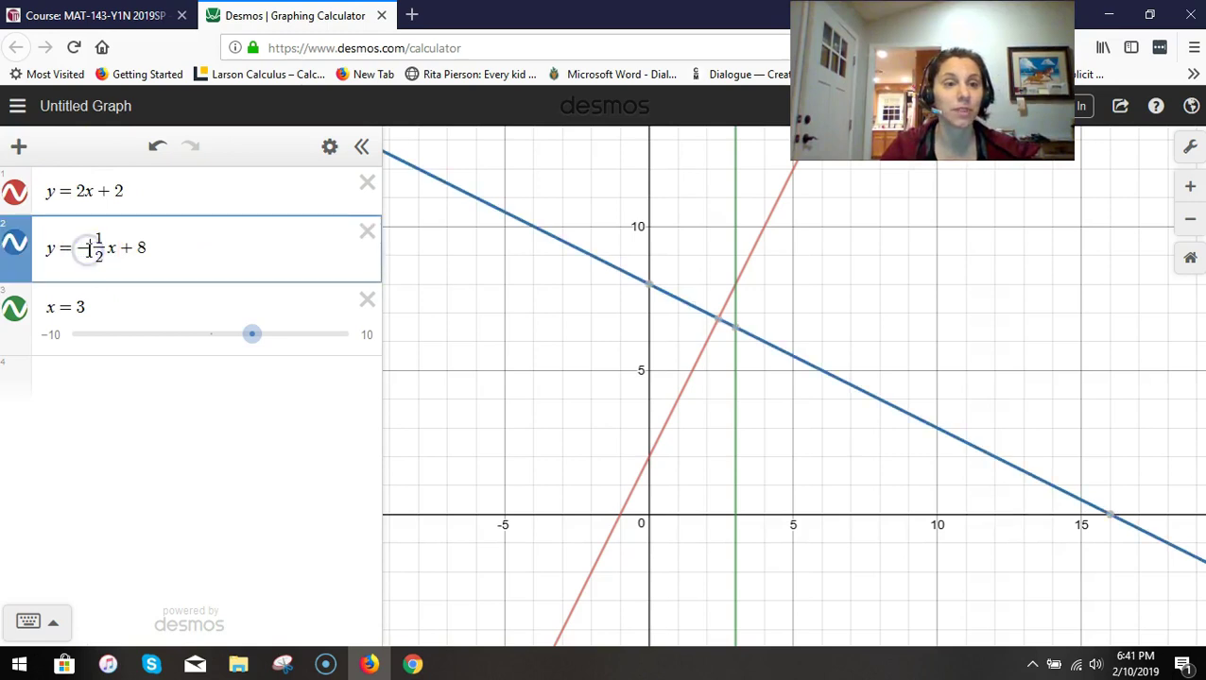
pyautogui.moveTo(81, 249); pyautogui.dragTo(149, 255)
pyautogui.press('BackSpace')
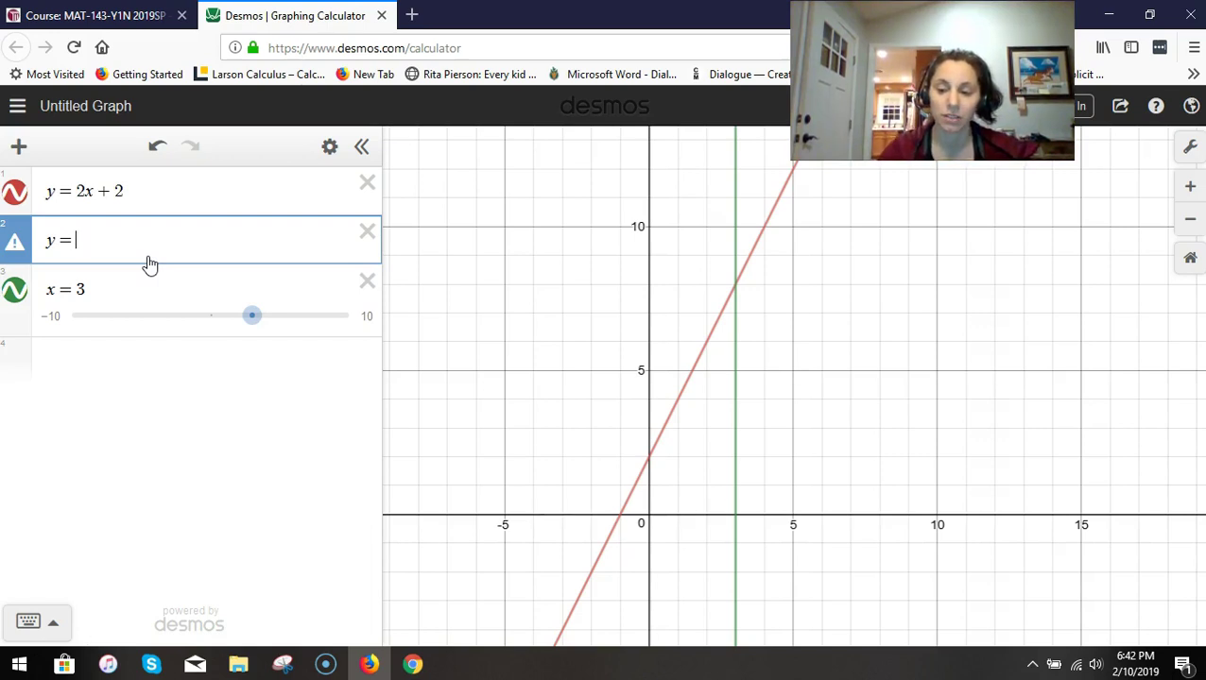
pyautogui.write('6')
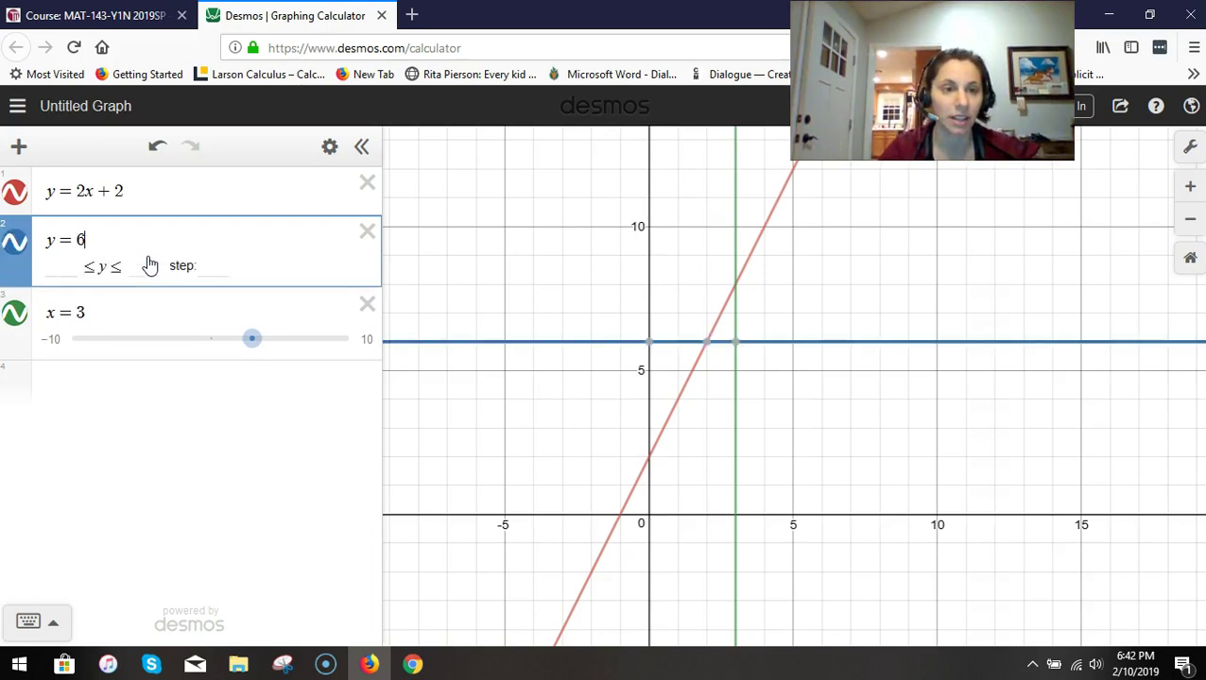
pyautogui.write('(')
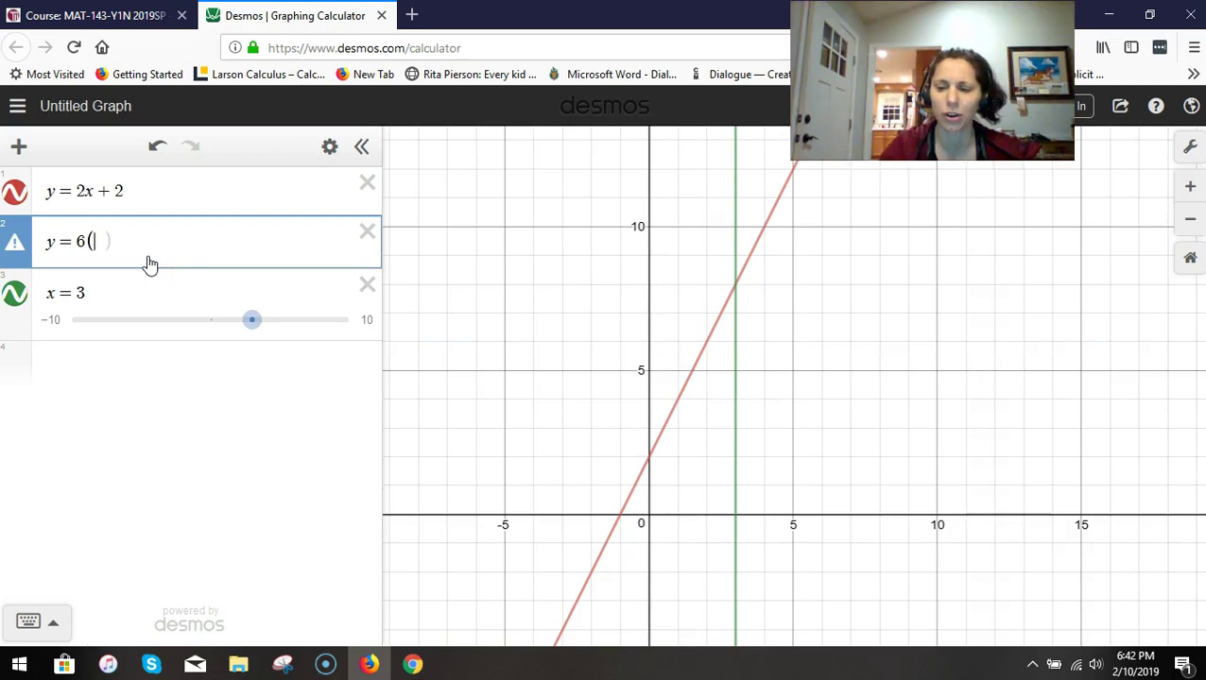
pyautogui.write('1.')
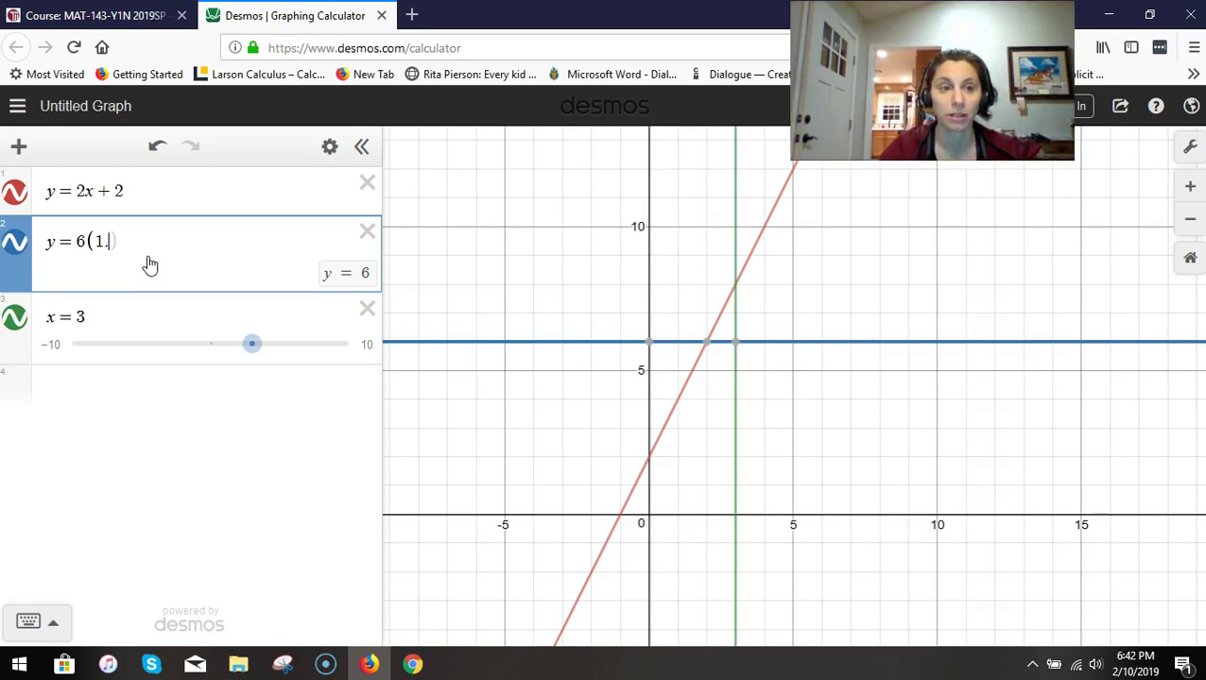
pyautogui.write('1')
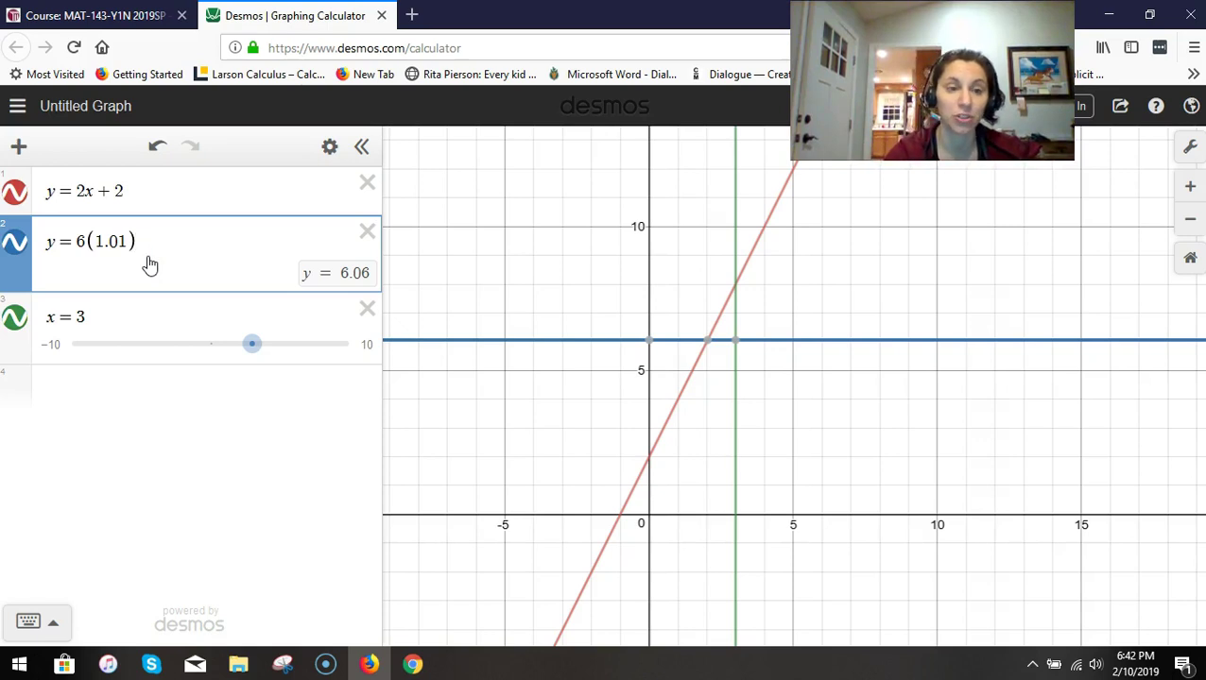
pyautogui.write('^x')
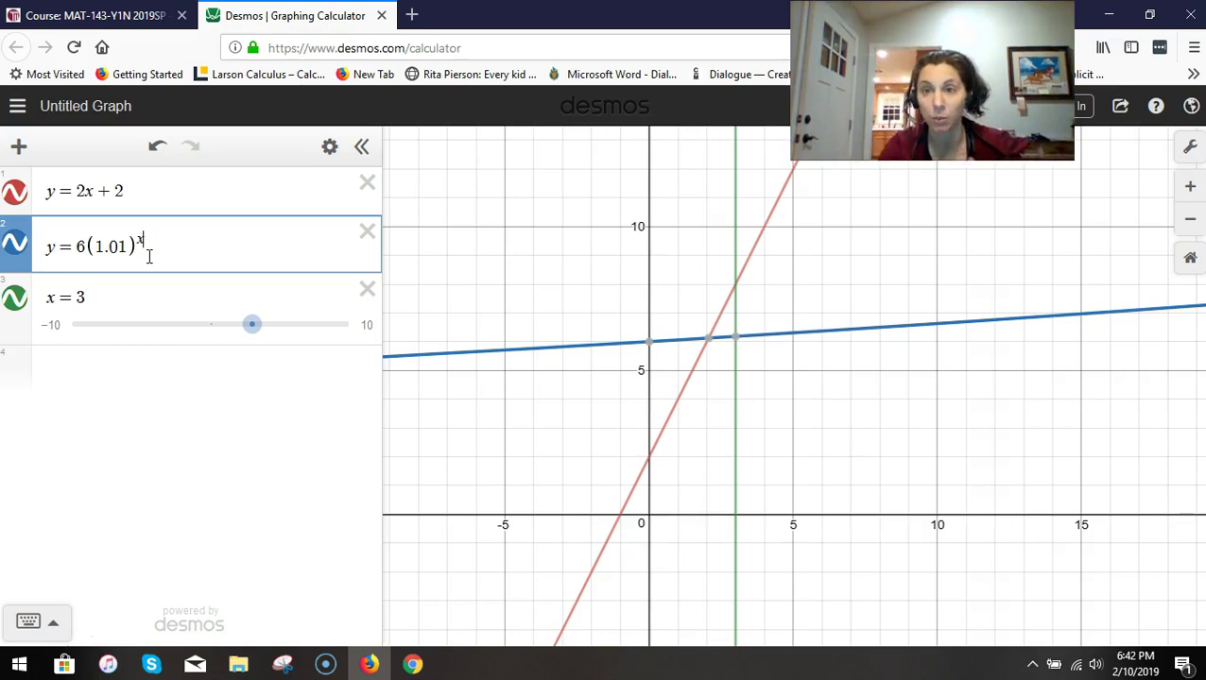
# Change the first equation to y = .2x + 8.
pyautogui.click(84, 190)
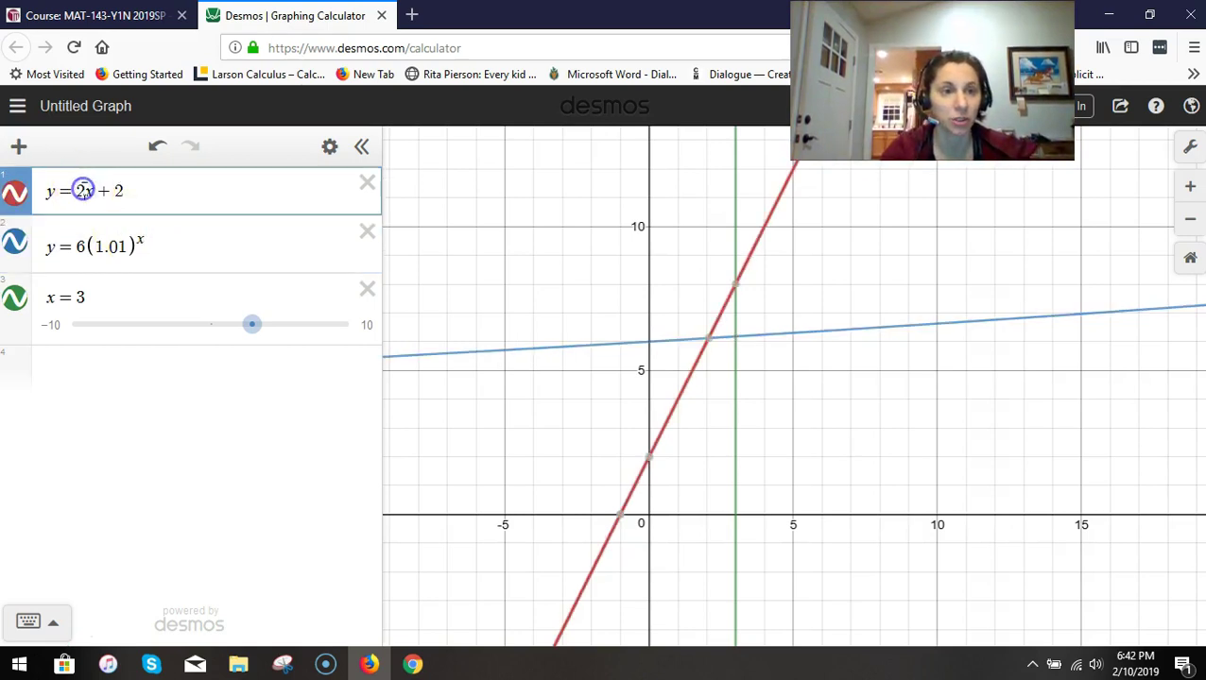
pyautogui.press('BackSpace')
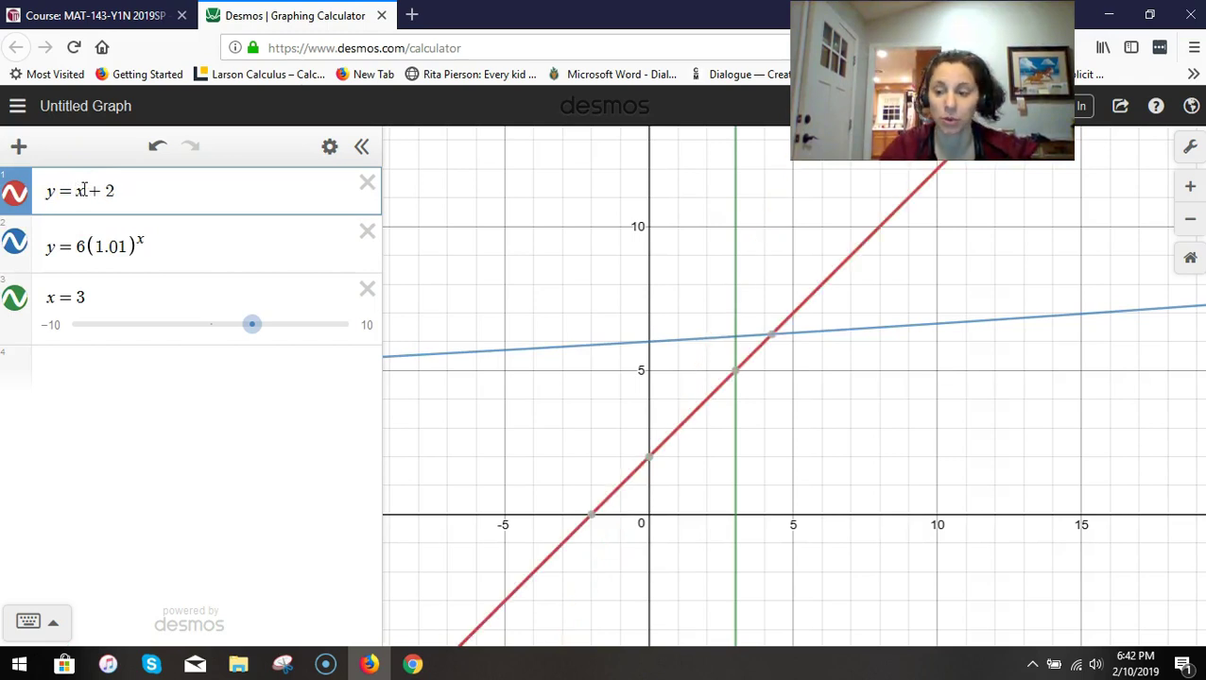
pyautogui.write('.2')
pyautogui.click(121, 190)
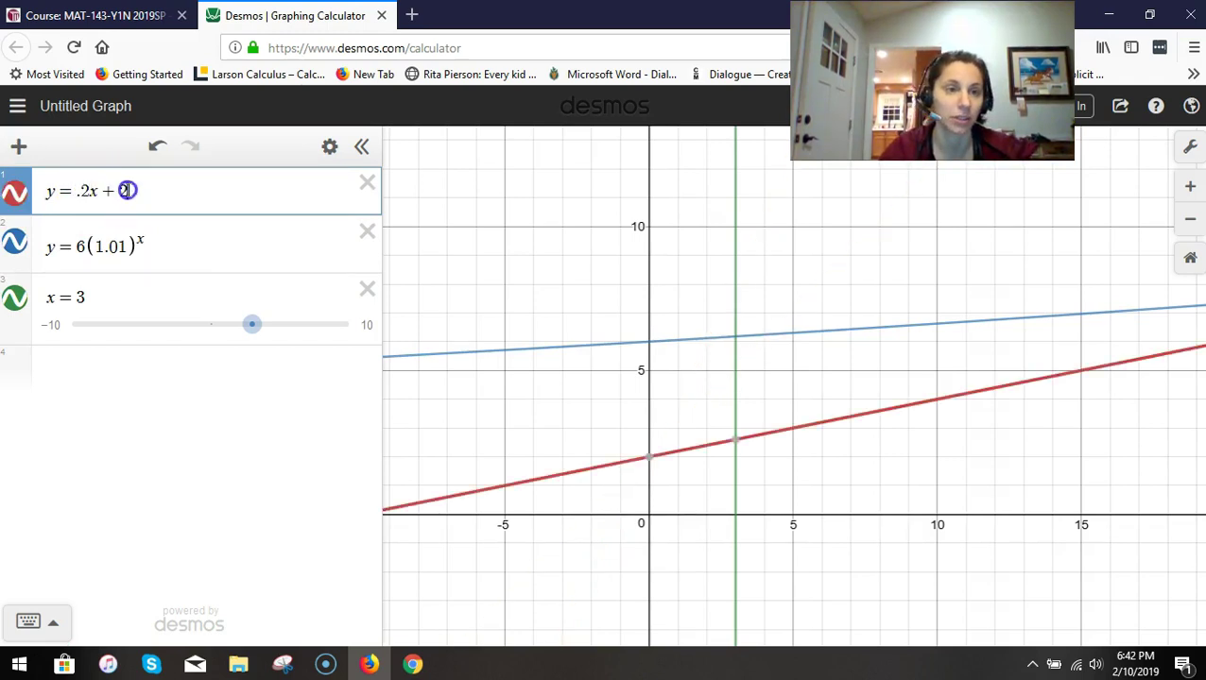
pyautogui.press('BackSpace')
pyautogui.write('8')
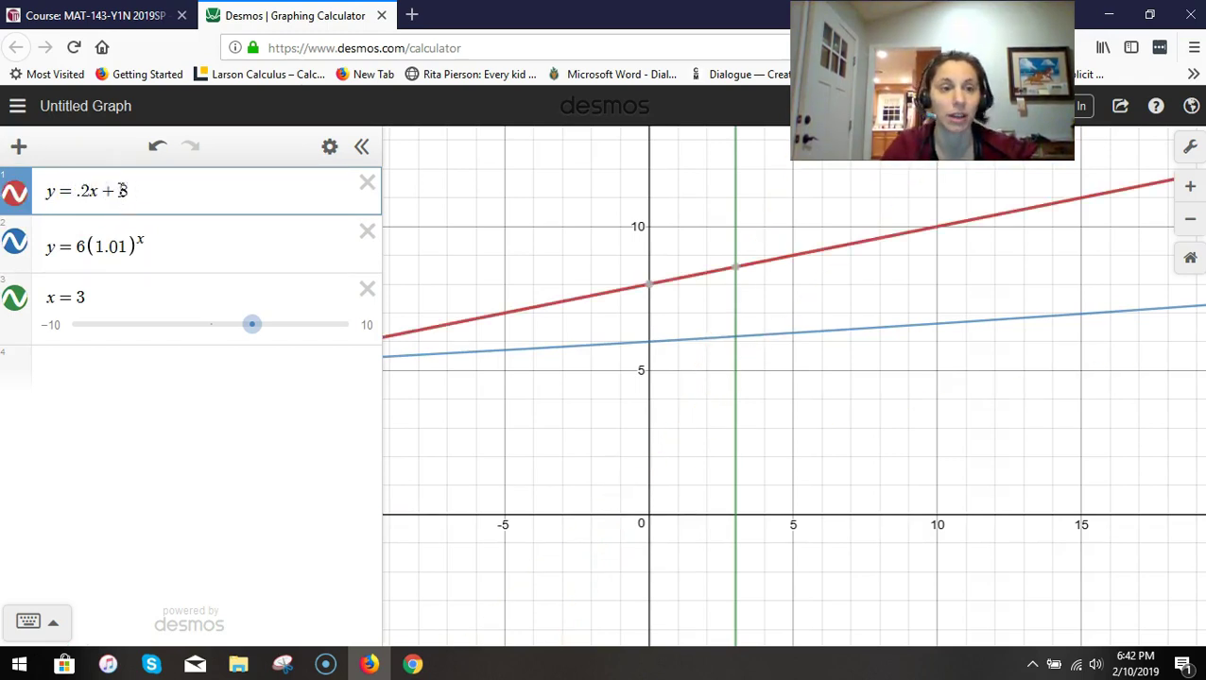
# Delete the x = 3 expression and zoom the graph out to show both crossings of the line and the exponential curve.
pyautogui.click(367, 290)
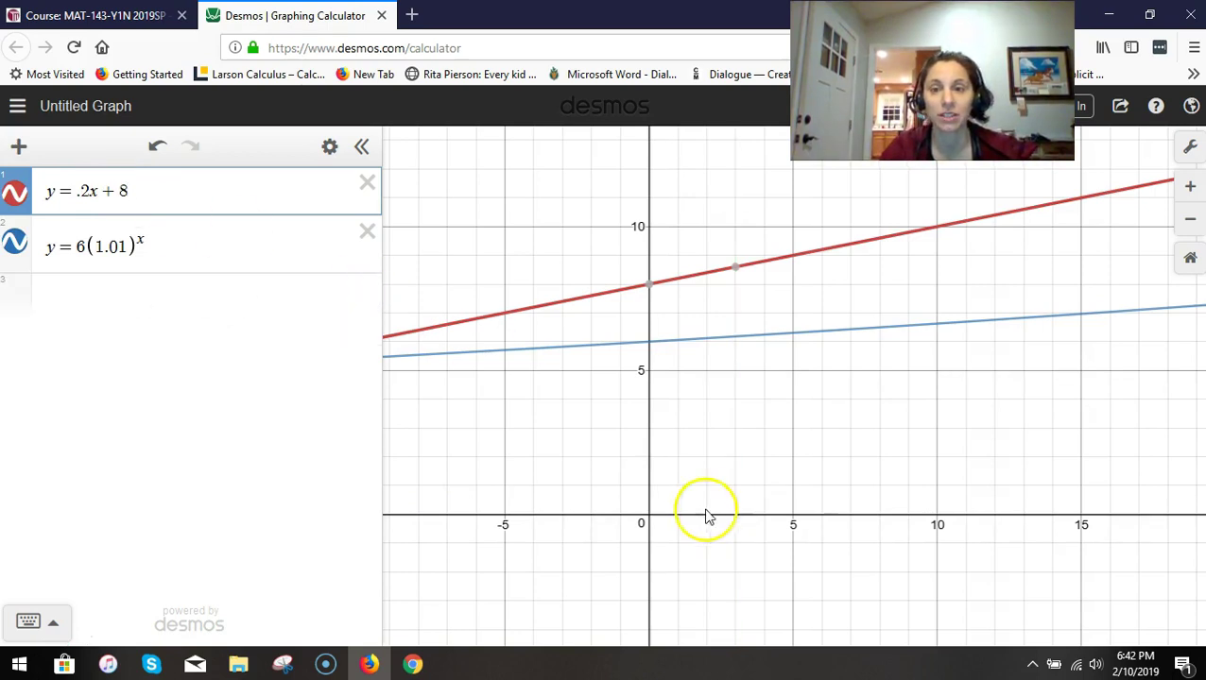
pyautogui.scroll(3, 810, 447)
pyautogui.scroll(-7, 810, 447)
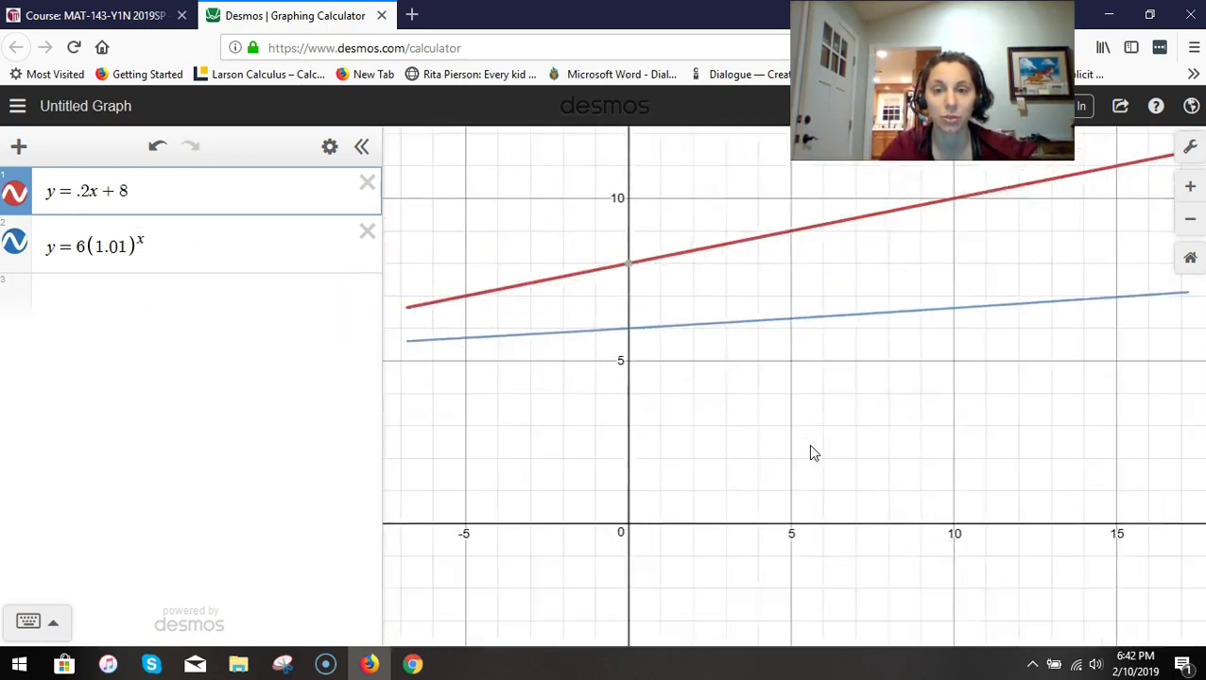
pyautogui.scroll(-10, 809, 452)
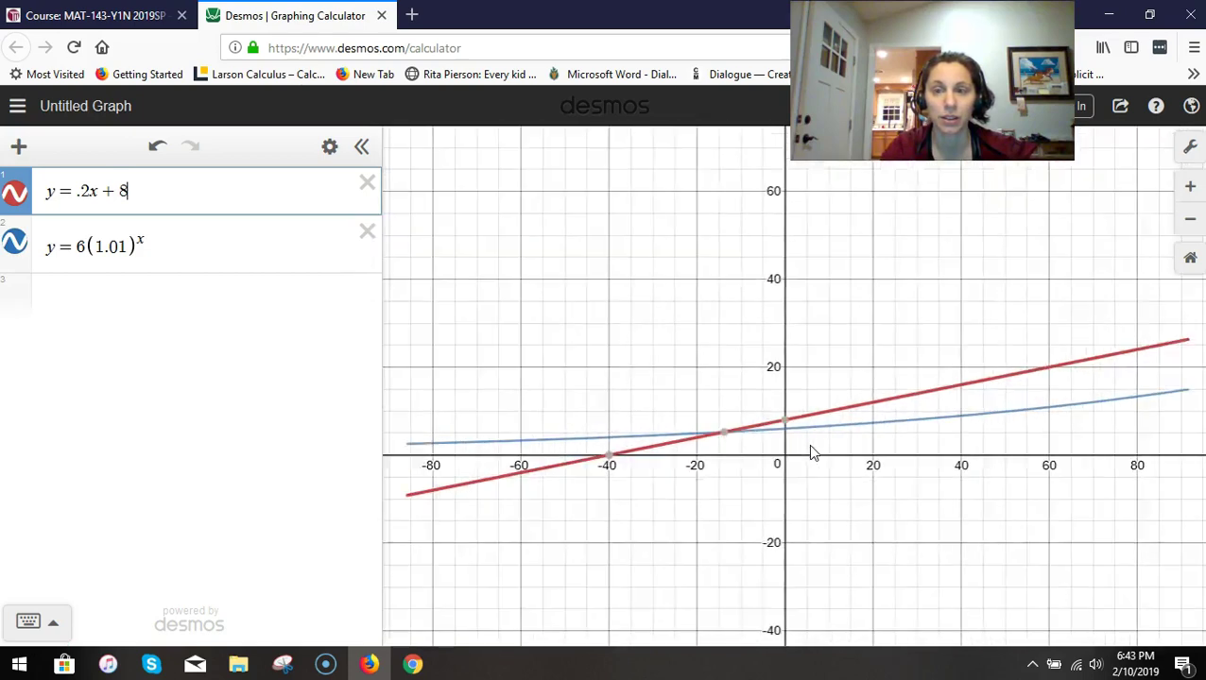
pyautogui.scroll(-3, 808, 446)
pyautogui.moveTo(824, 449); pyautogui.dragTo(636, 467)
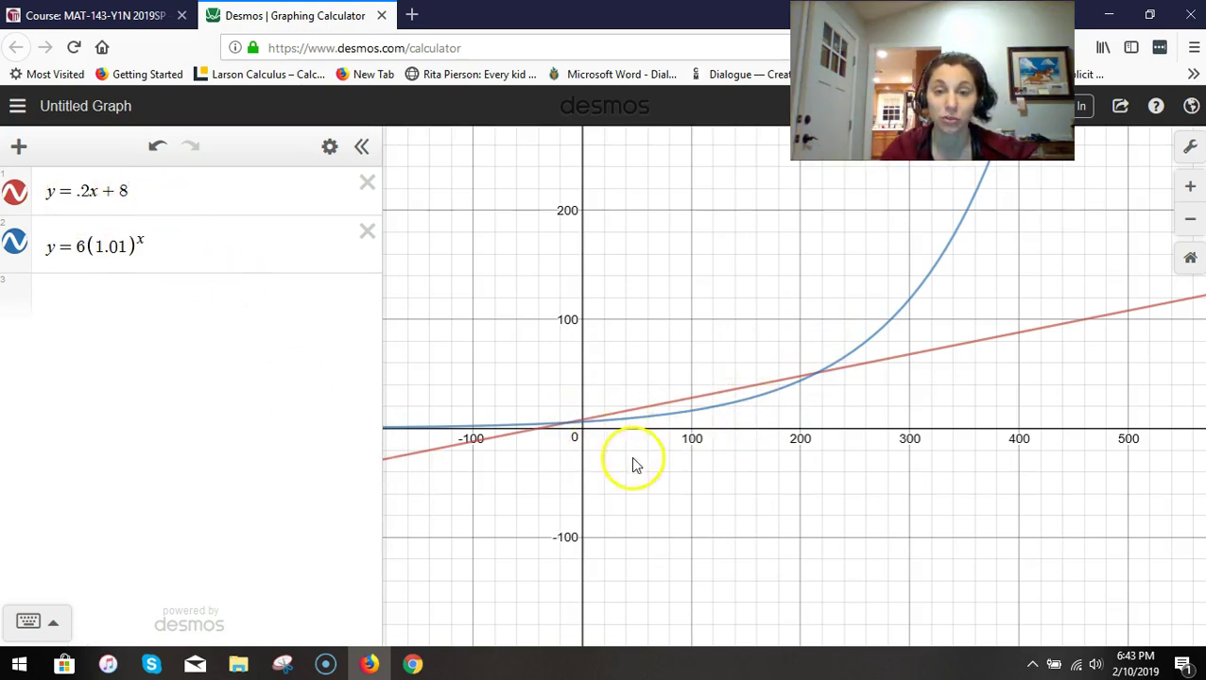
pyautogui.moveTo(605, 442); pyautogui.dragTo(616, 381)
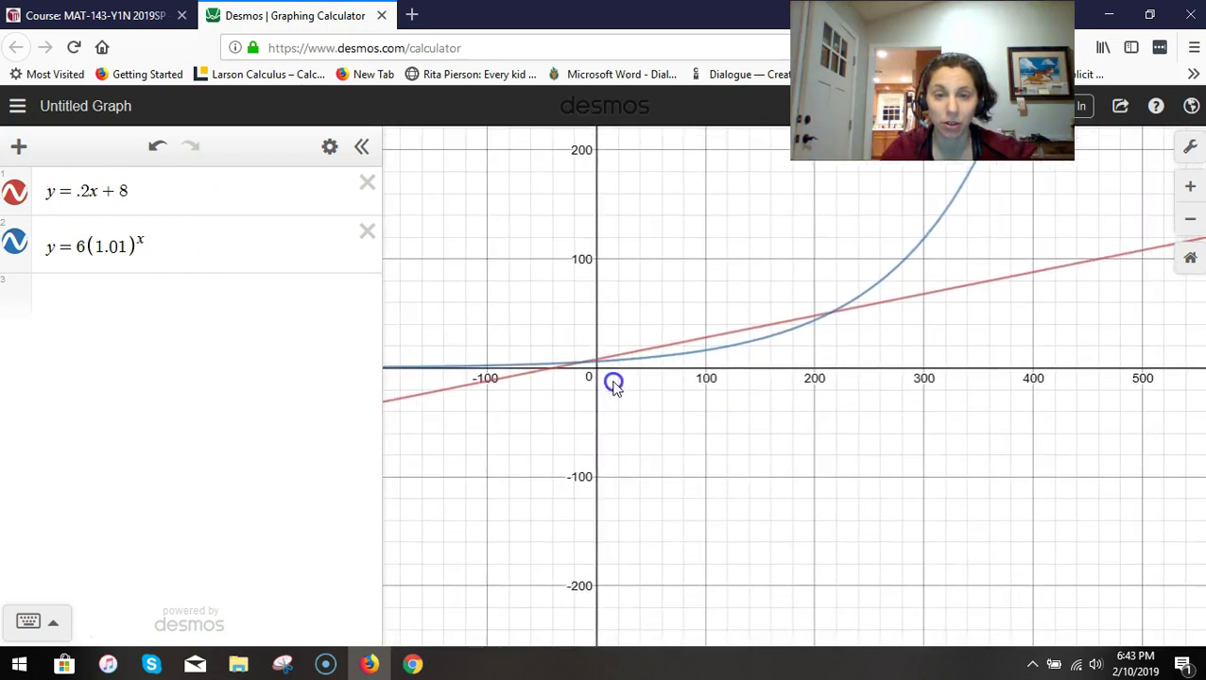
# Graph the vertical line x = 1 as a third expression with a slider.
pyautogui.click(150, 293)
pyautogui.write('x')
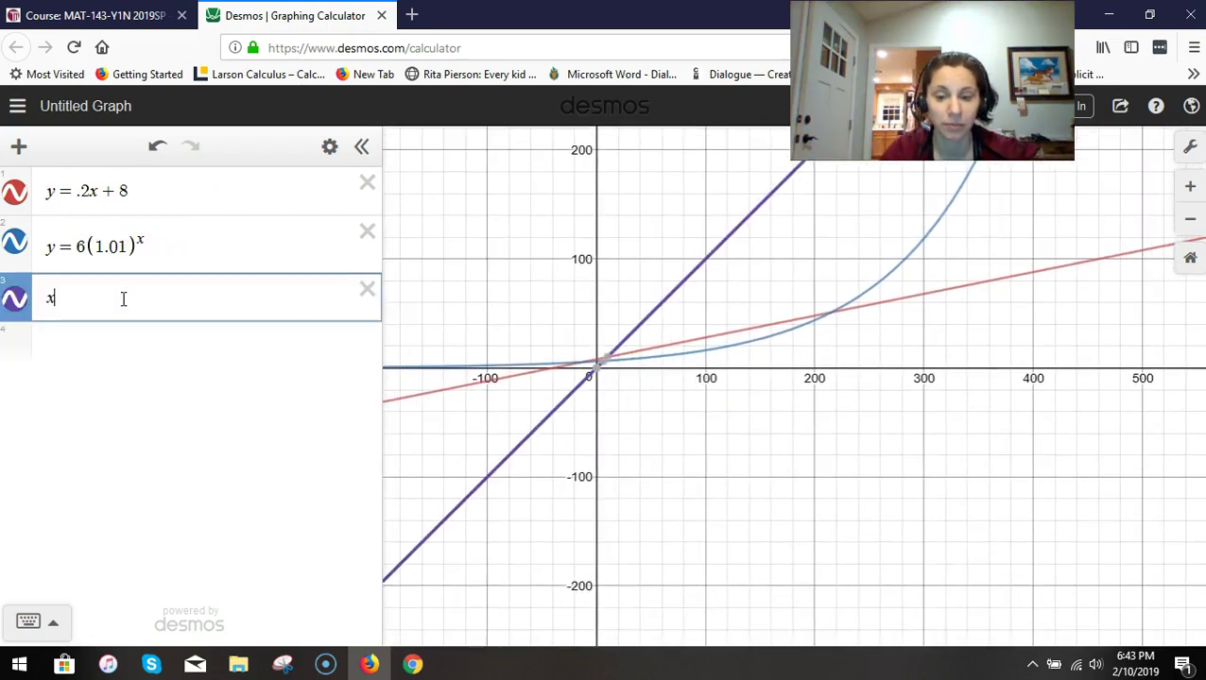
pyautogui.write(' = 1')
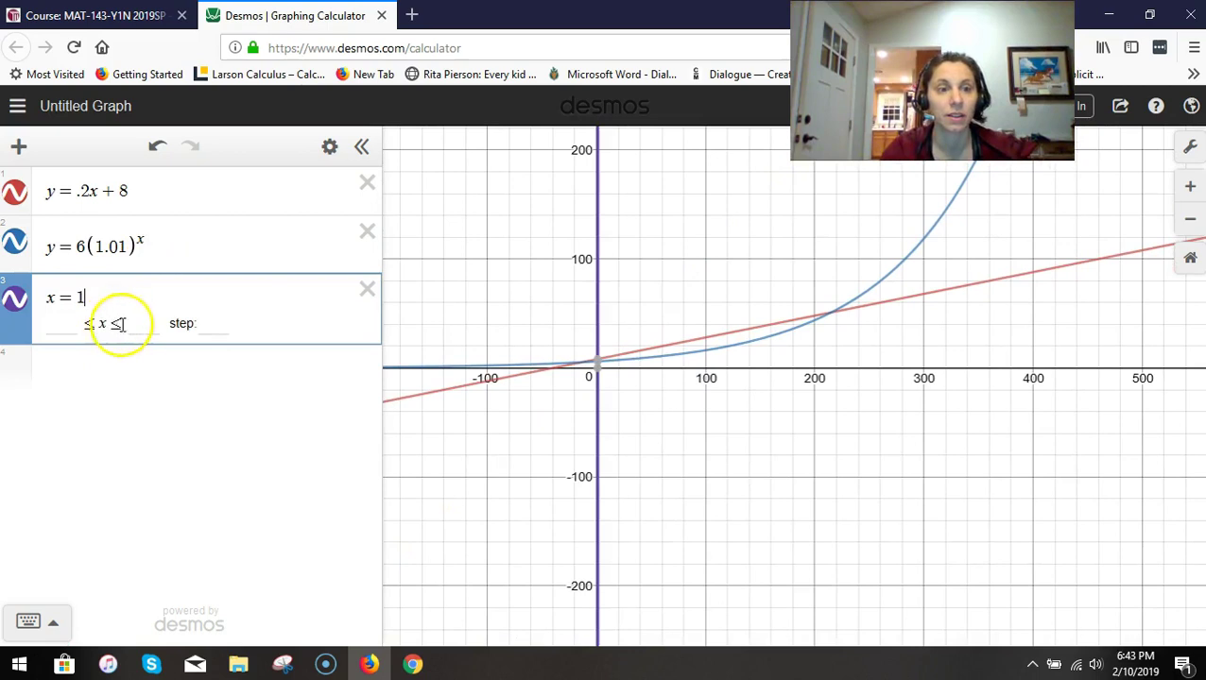
pyautogui.click(279, 393)
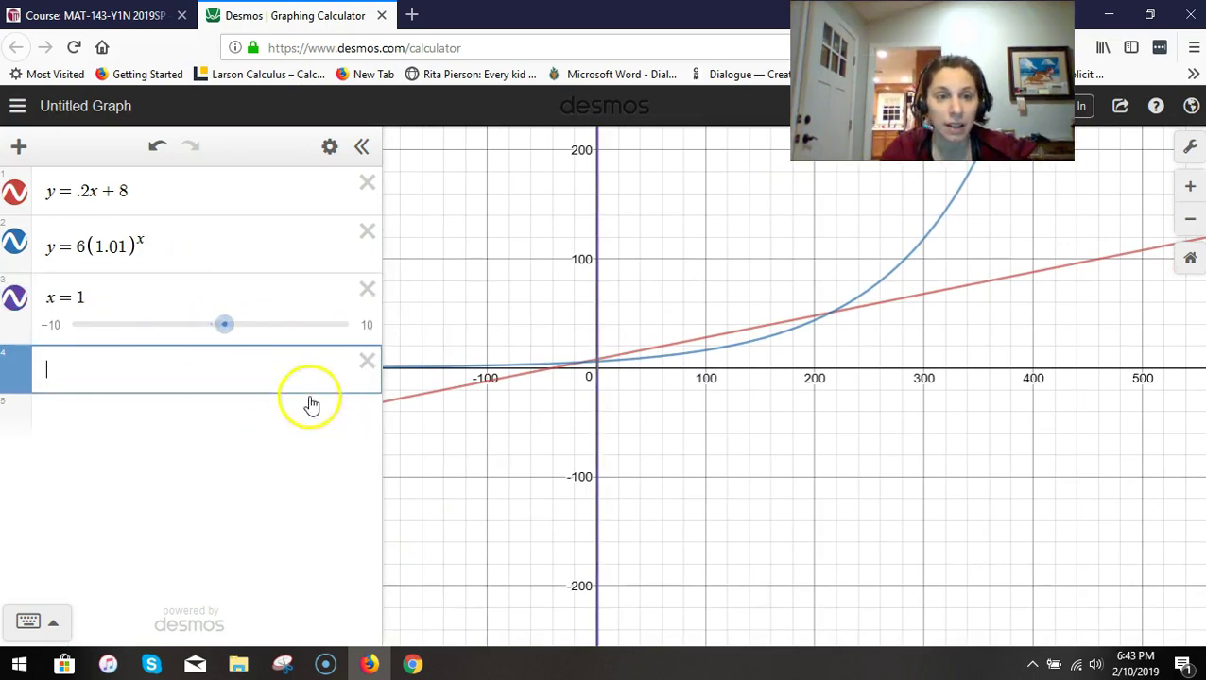
# Set the slider range of the vertical line's x value from 0 to 400.
pyautogui.moveTo(225, 324)
pyautogui.mouseDown()
pyautogui.moveTo(202, 326)
pyautogui.moveTo(212, 331)
pyautogui.mouseUp()
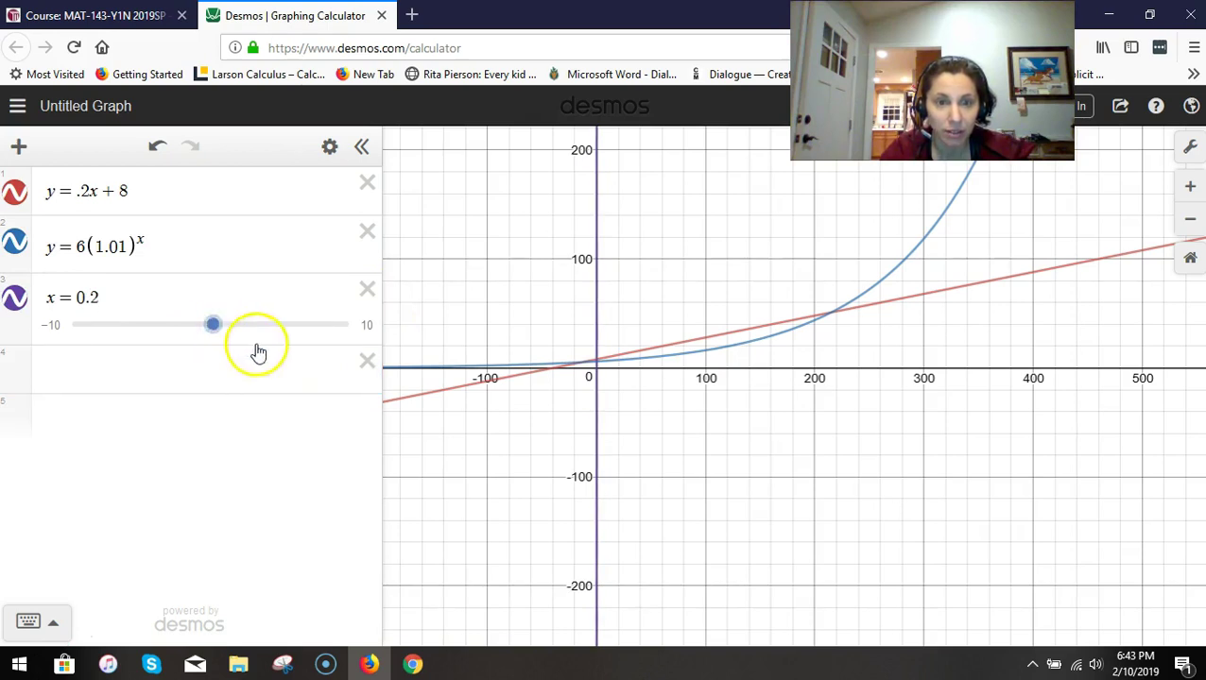
pyautogui.moveTo(213, 325); pyautogui.dragTo(251, 330)
pyautogui.click(361, 325)
pyautogui.click(140, 323)
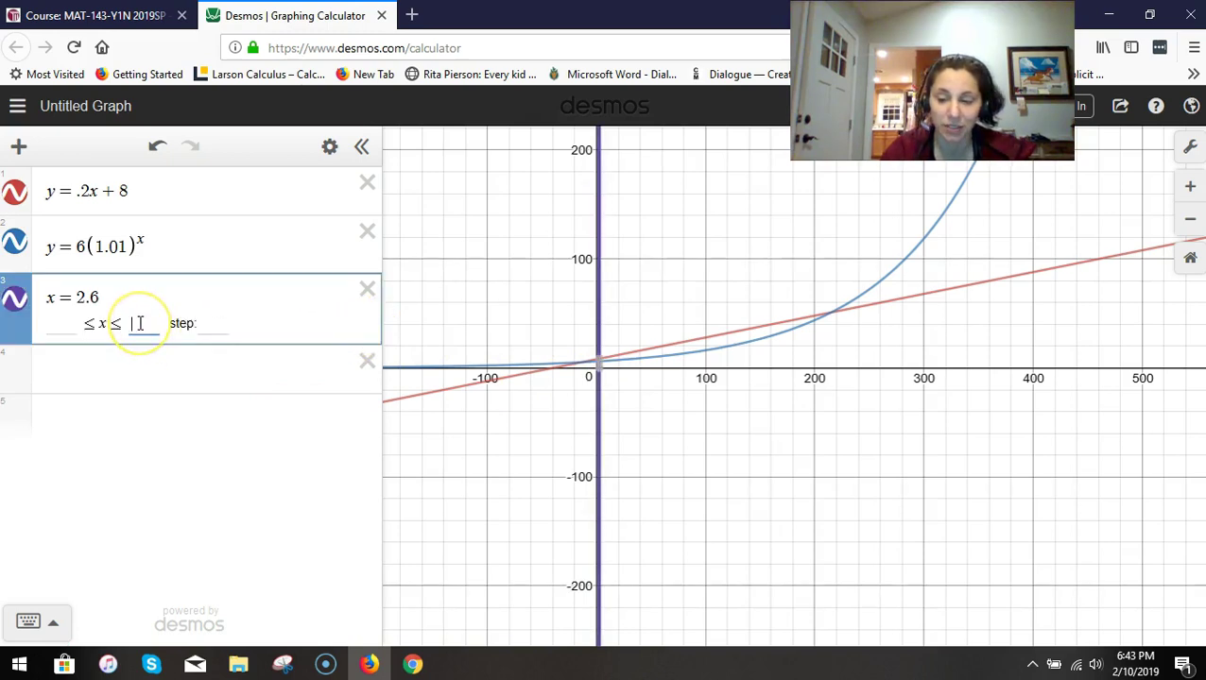
pyautogui.write('400')
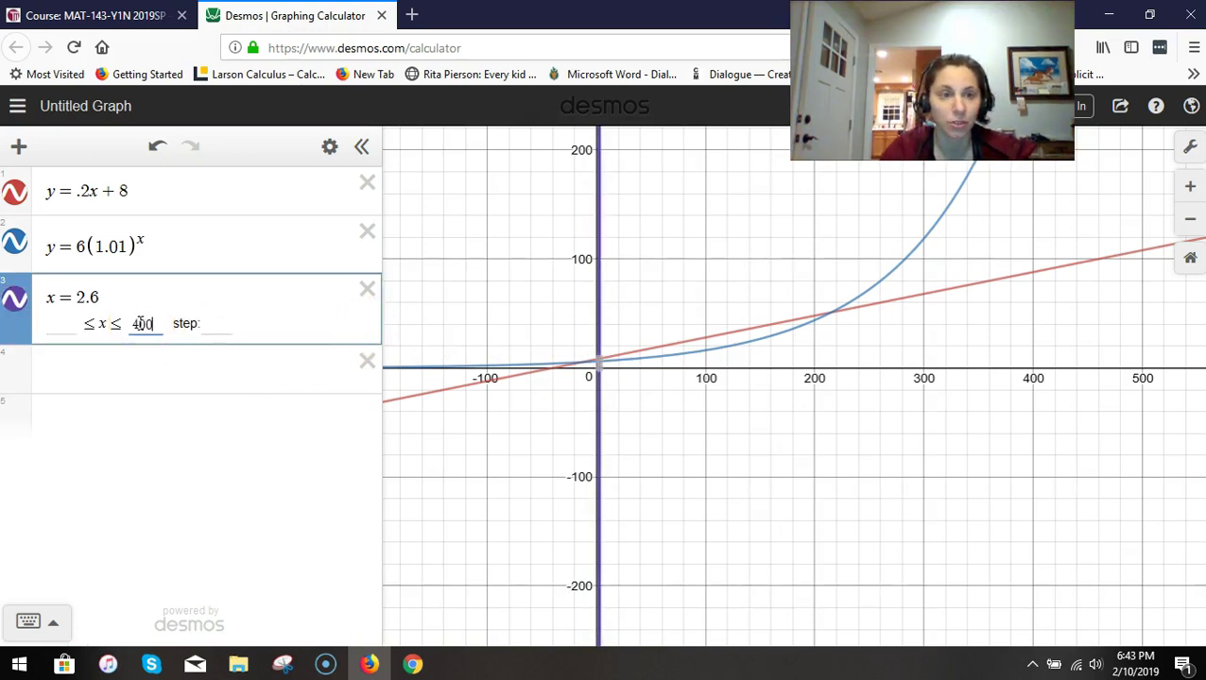
pyautogui.click(57, 324)
pyautogui.write('0')
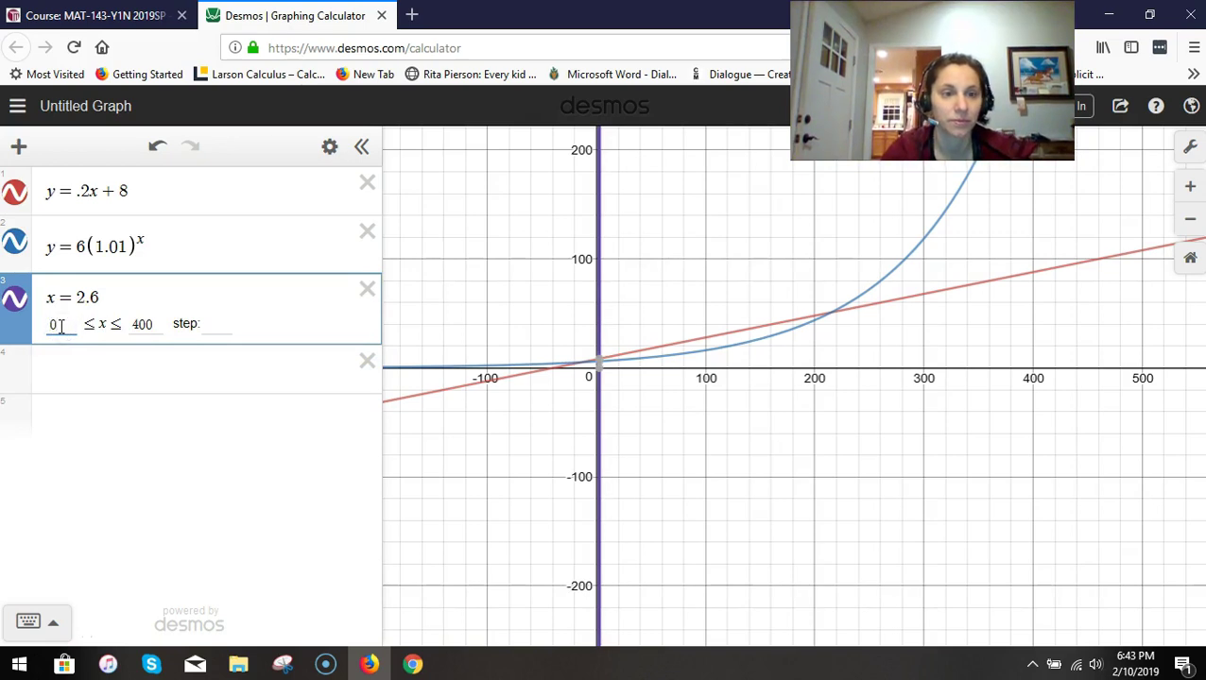
pyautogui.click(134, 360)
# Move the vertical line to x = 40 and read the coordinates where it crosses the exponential curve and the straight line.
pyautogui.moveTo(60, 324); pyautogui.dragTo(87, 331)
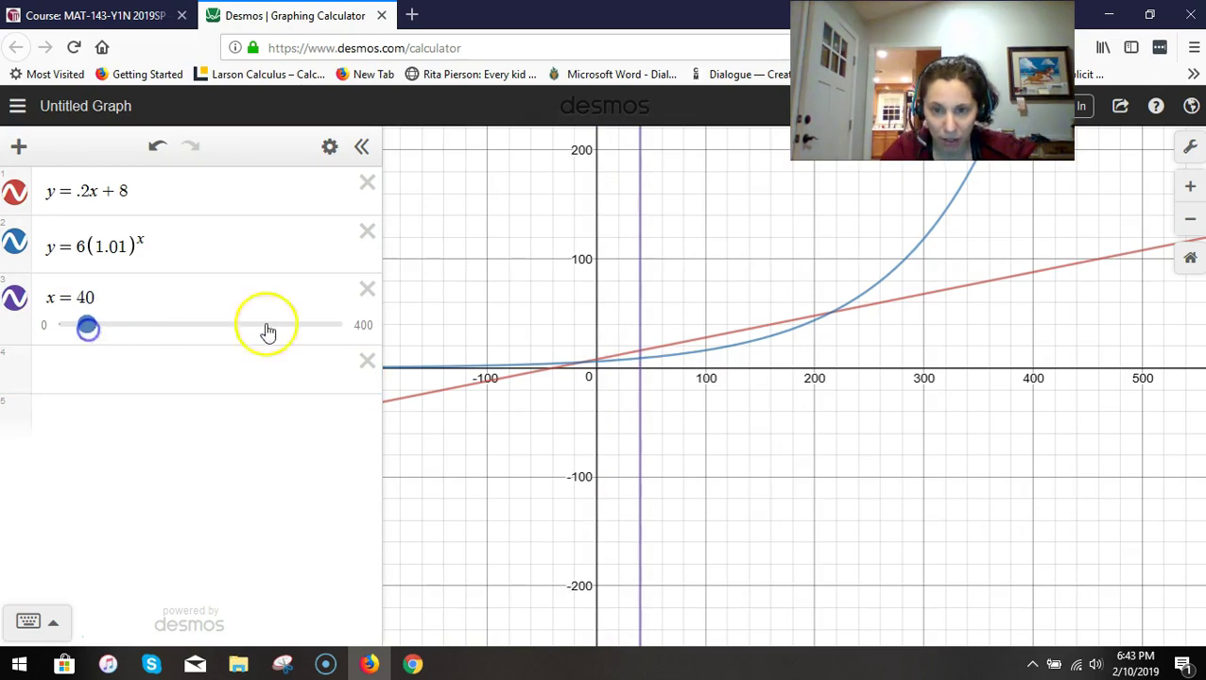
pyautogui.click(640, 371)
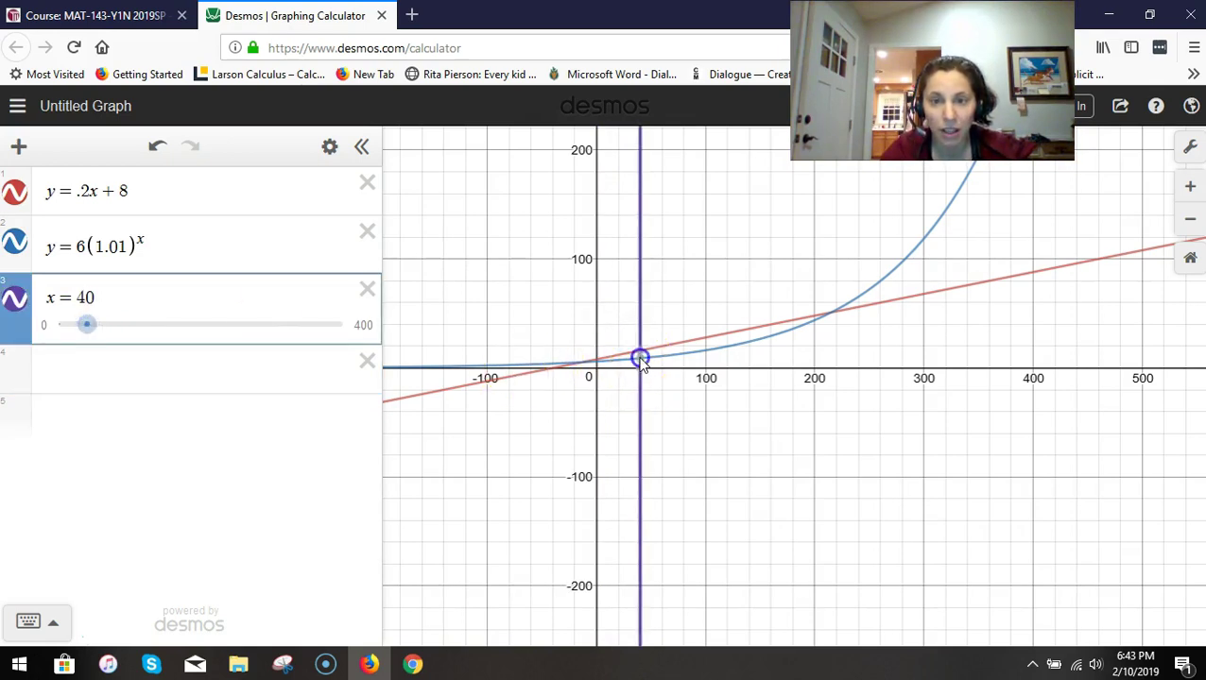
pyautogui.scroll(-2, 652, 368)
pyautogui.scroll(5, 652, 369)
pyautogui.click(715, 346)
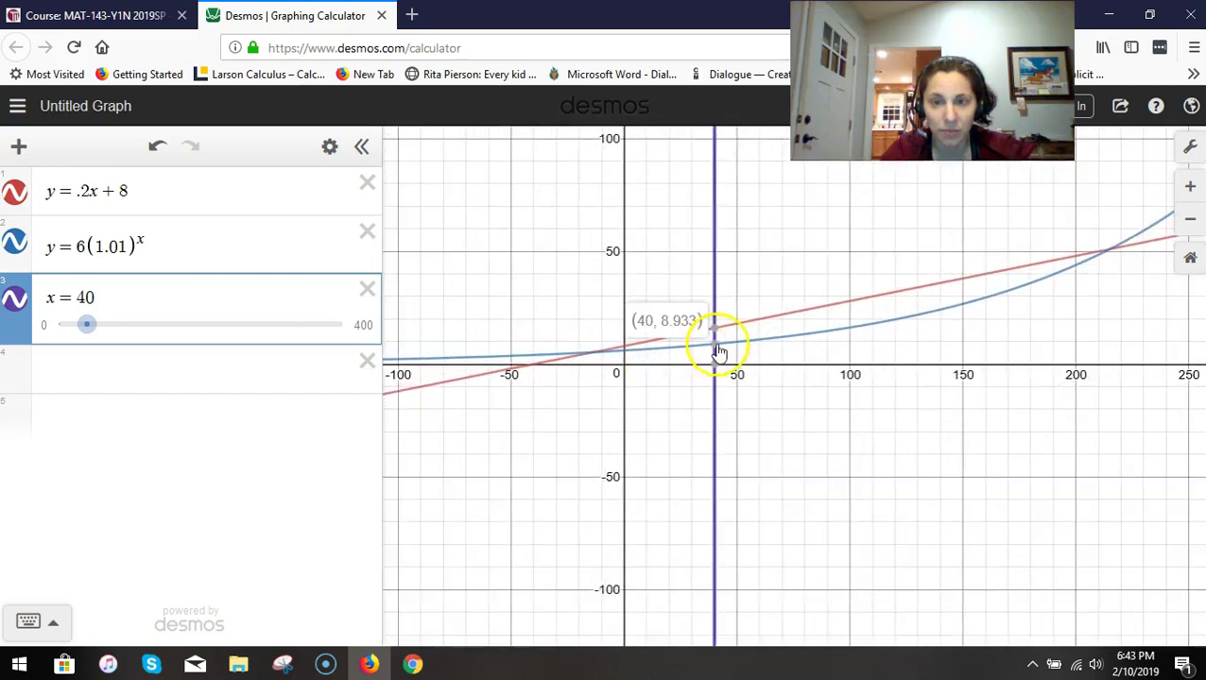
pyautogui.click(619, 377)
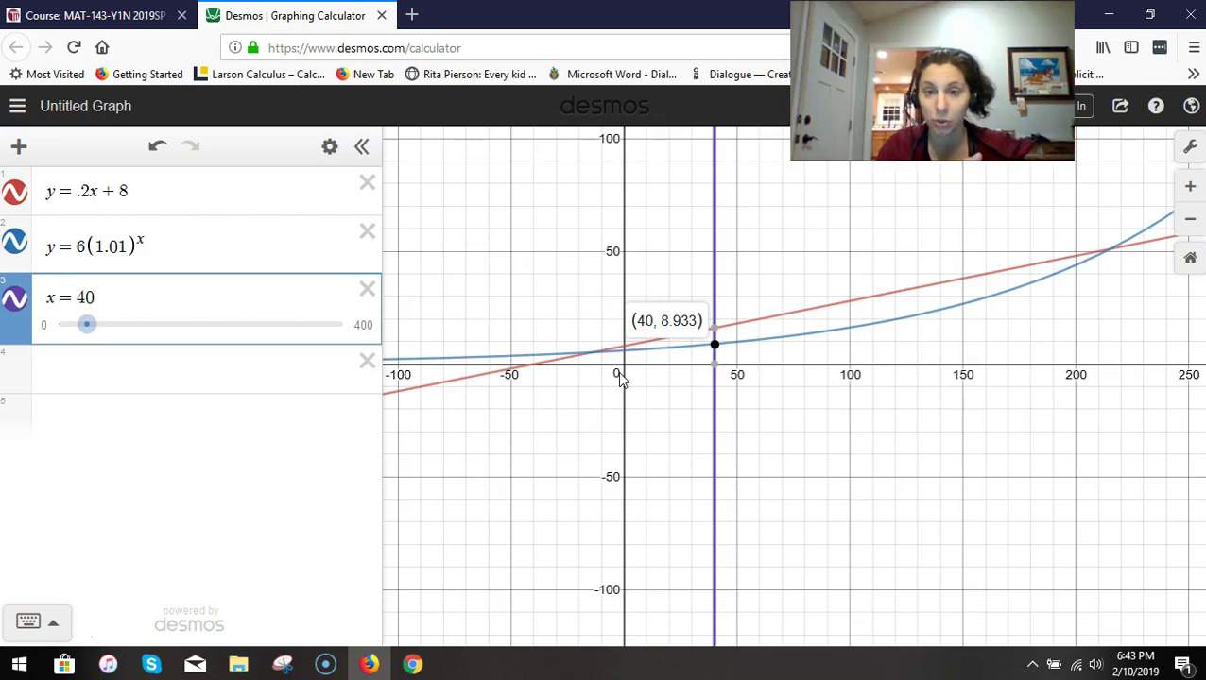
pyautogui.click(714, 329)
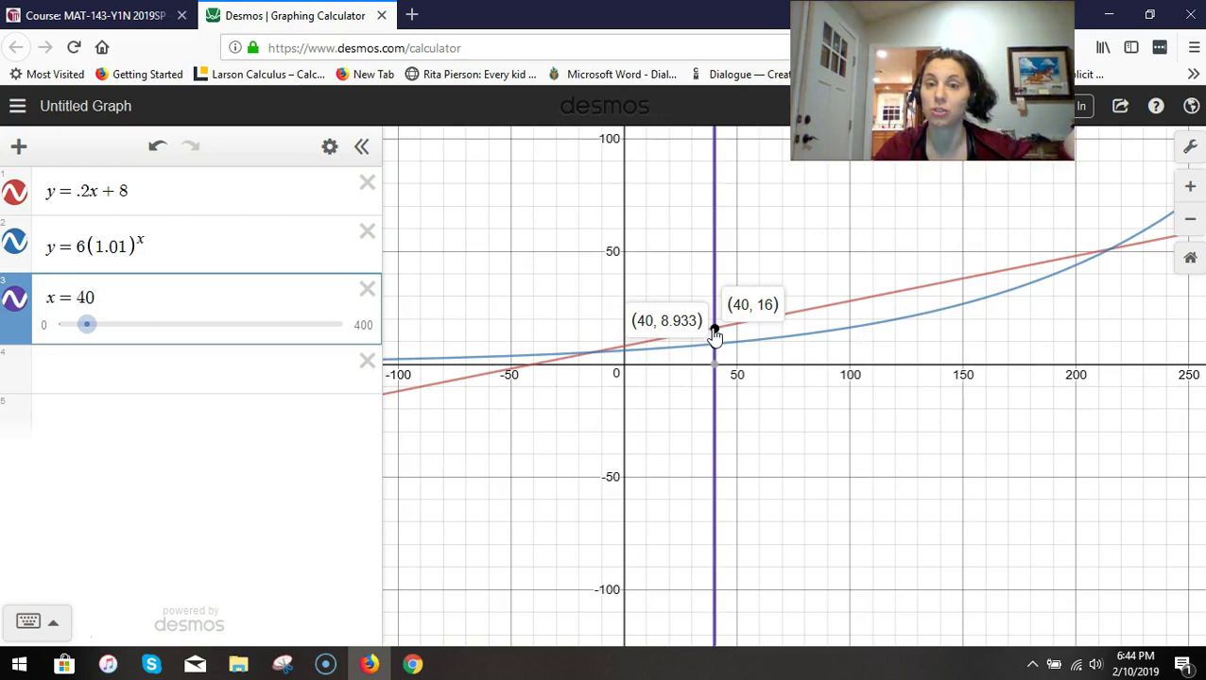
pyautogui.click(714, 330)
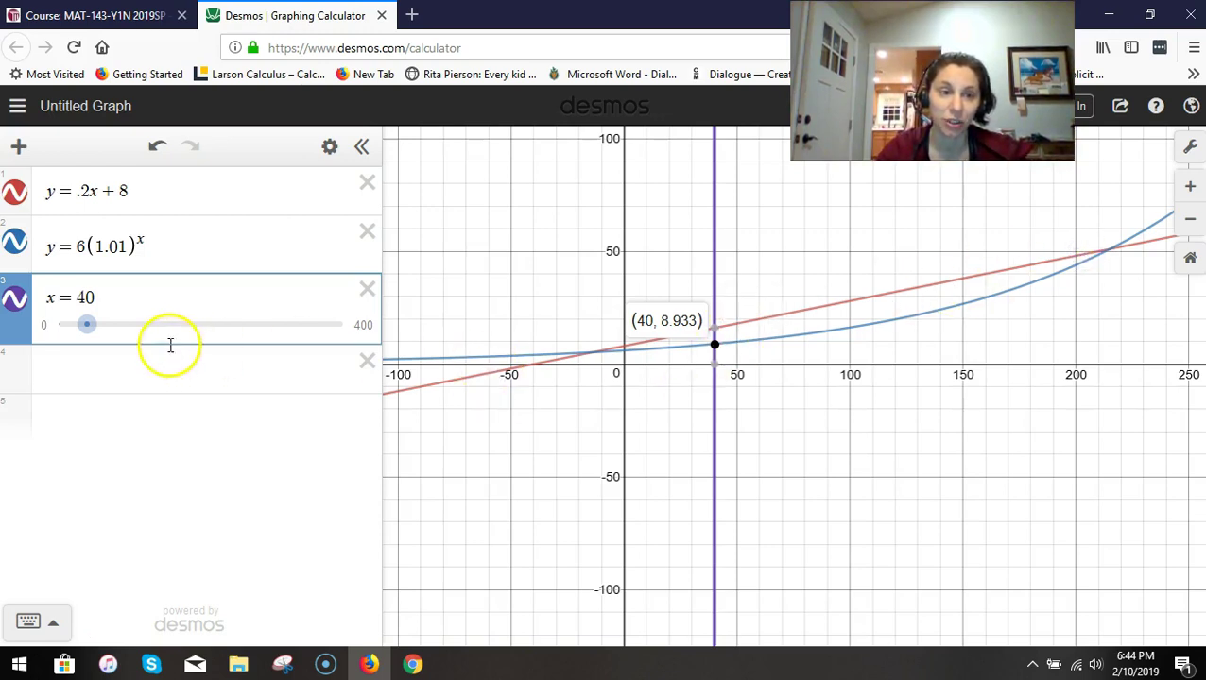
# Slide the vertical line to x = 197 and read the coordinates of the nearby intersection of the linear and exponential graphs.
pyautogui.moveTo(85, 330)
pyautogui.mouseDown()
pyautogui.moveTo(212, 343)
pyautogui.moveTo(195, 333)
pyautogui.mouseUp()
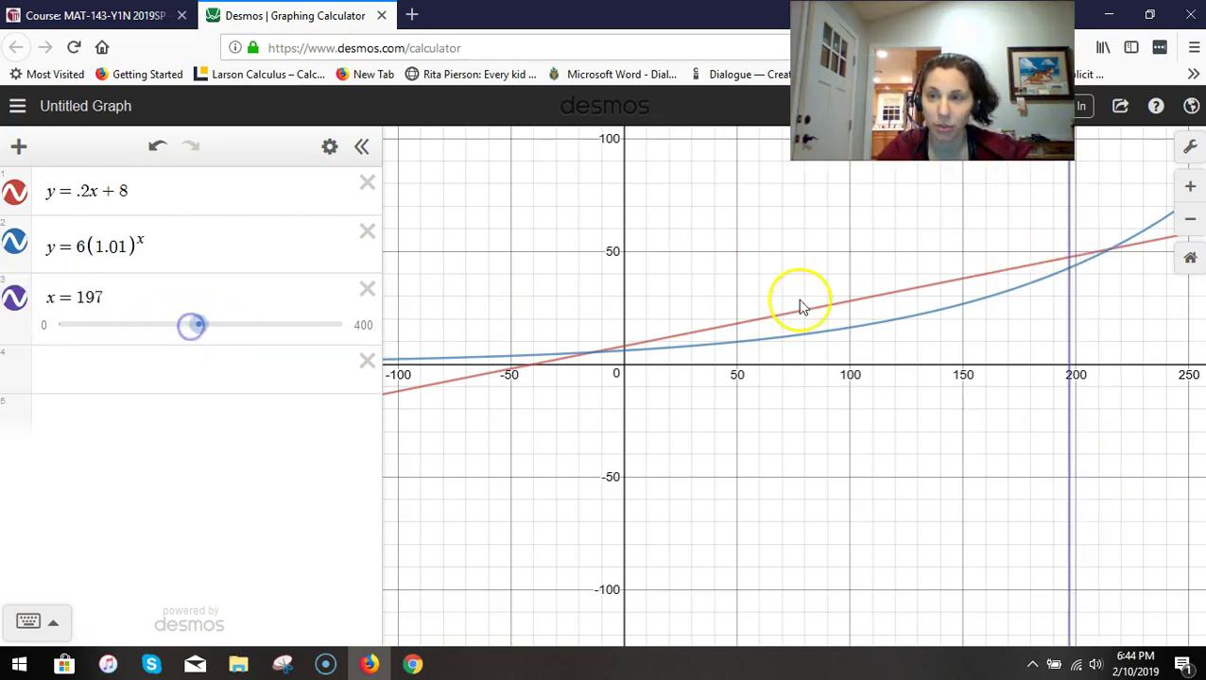
pyautogui.moveTo(1104, 250); pyautogui.dragTo(1111, 256)
pyautogui.click(1136, 321)
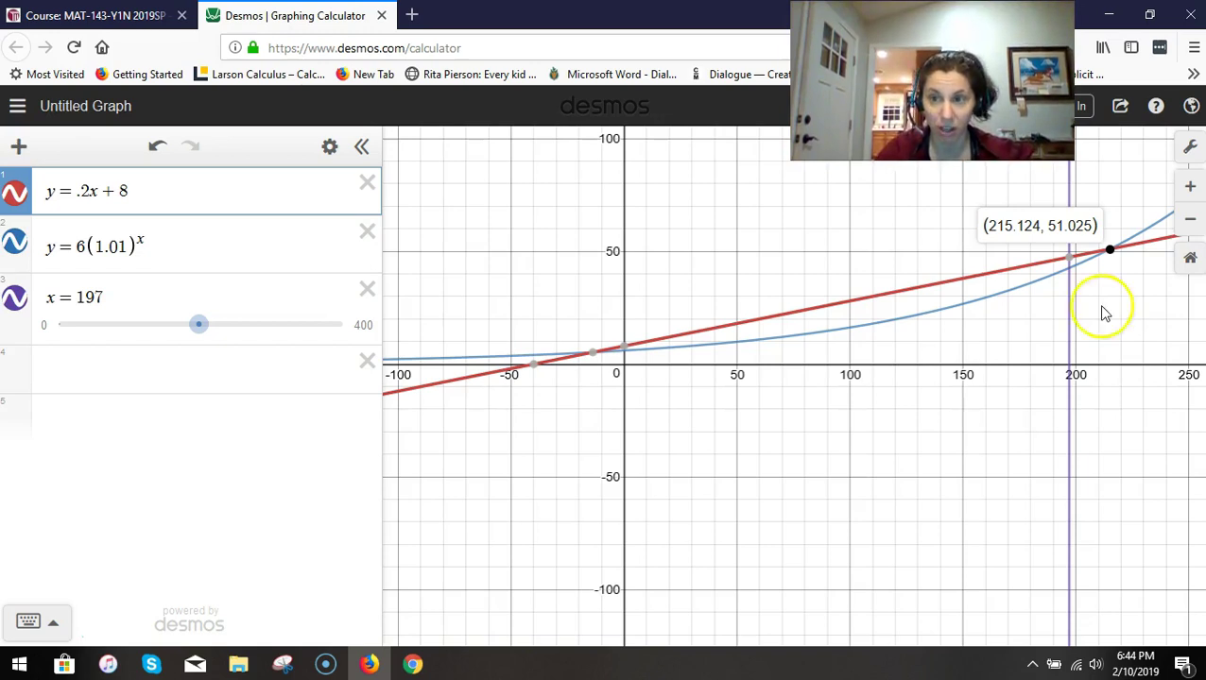
# Move the vertical line past the intersection to x = 230 and display the coordinates where the linear and exponential graphs cross.
pyautogui.moveTo(198, 324); pyautogui.dragTo(225, 330)
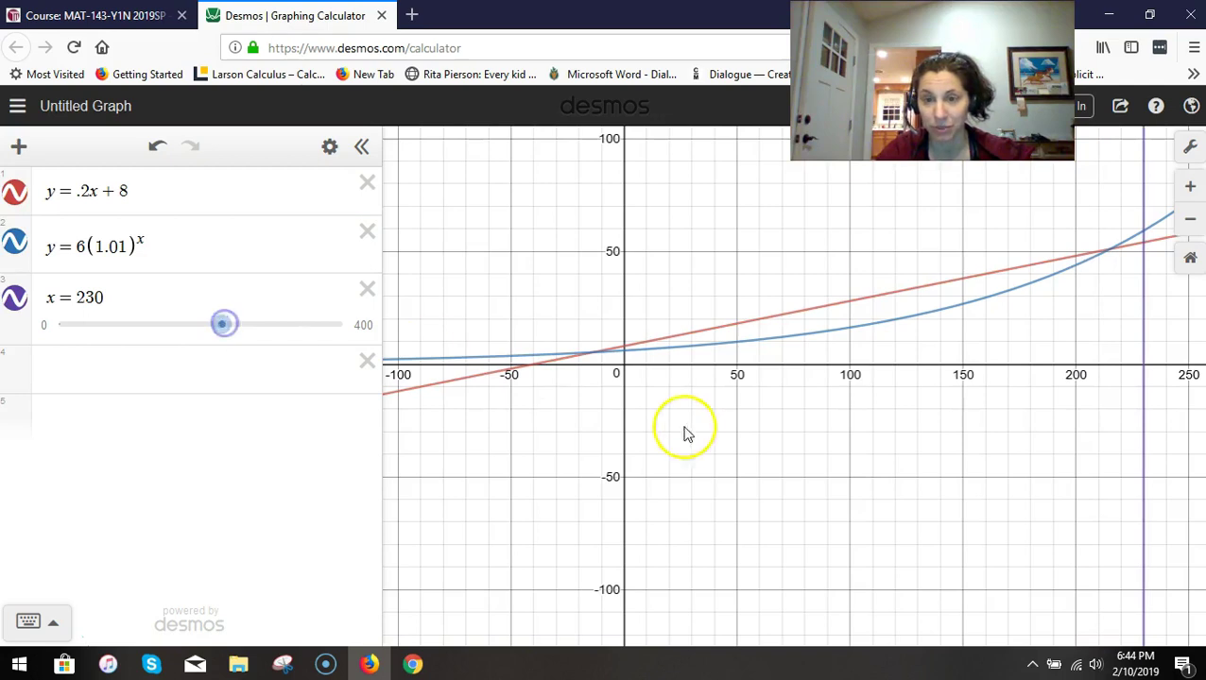
pyautogui.moveTo(861, 420); pyautogui.dragTo(594, 470)
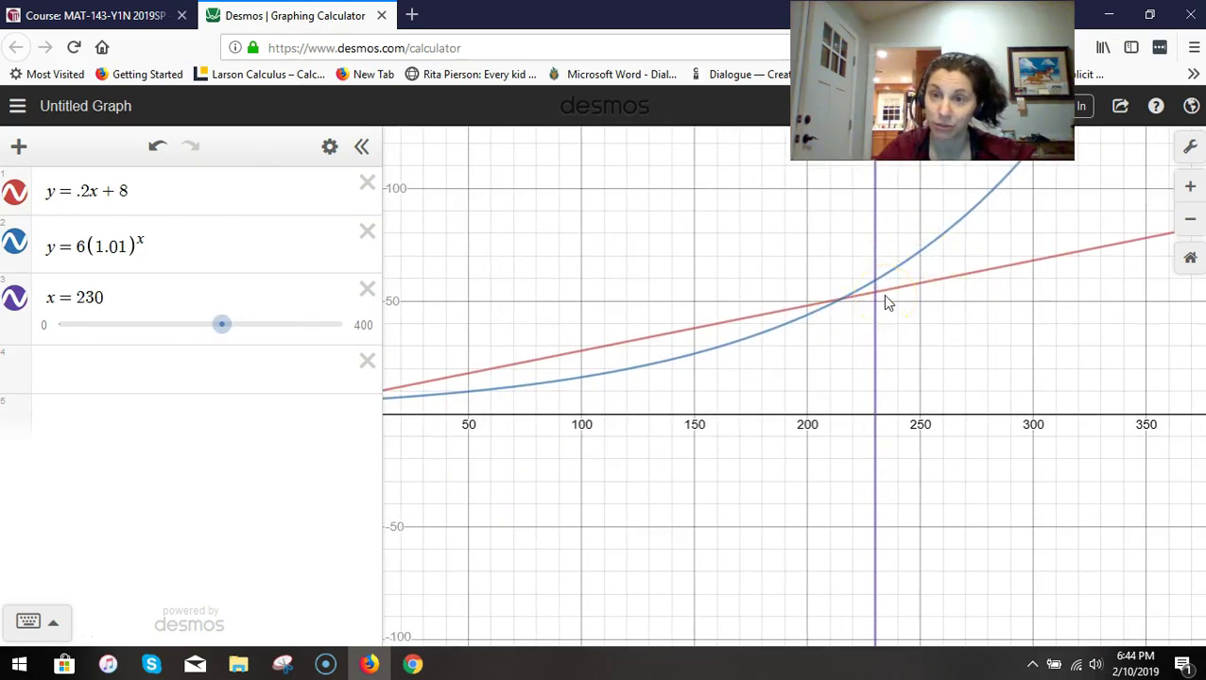
pyautogui.click(844, 300)
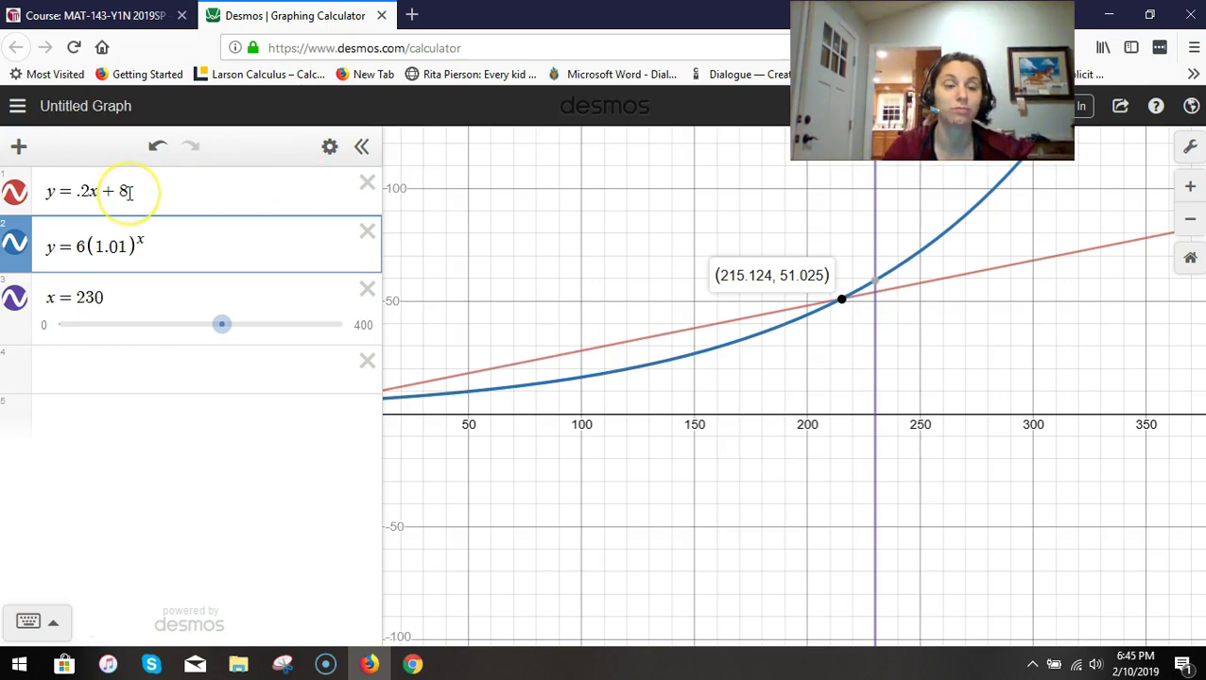
# Change the slope of the first equation to .4 and display the coordinates of its intersection with the exponential curve.
pyautogui.click(90, 191)
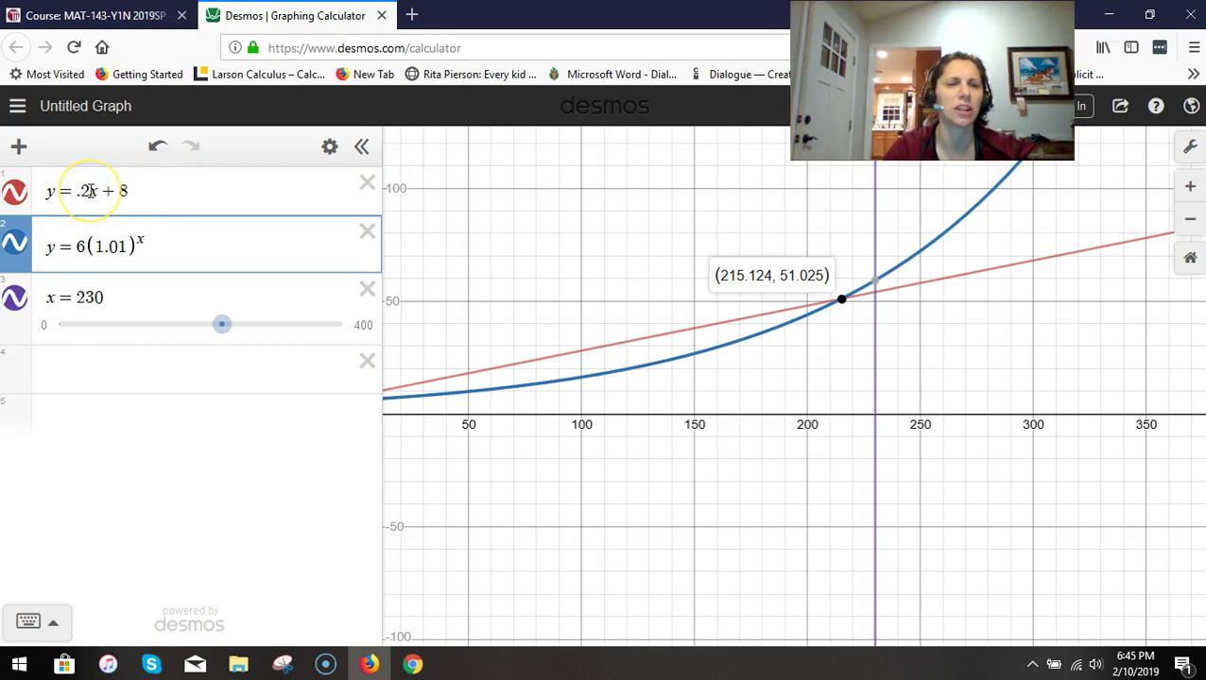
pyautogui.click(88, 191)
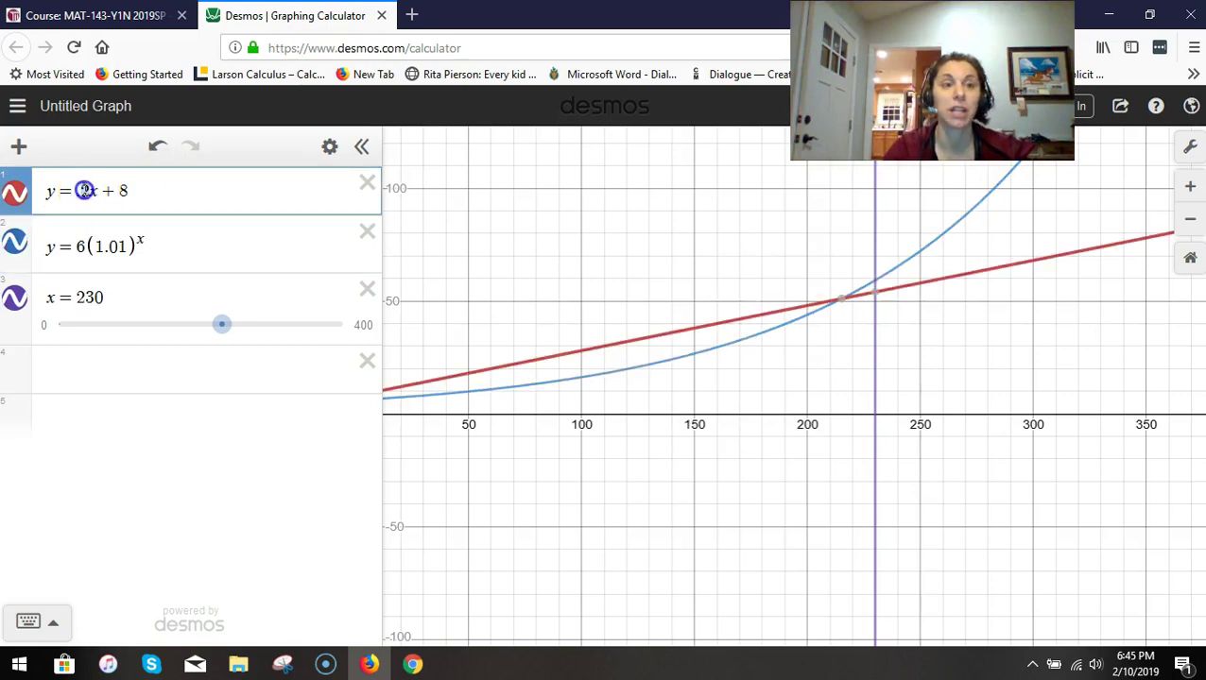
pyautogui.press('BackSpace')
pyautogui.write('4')
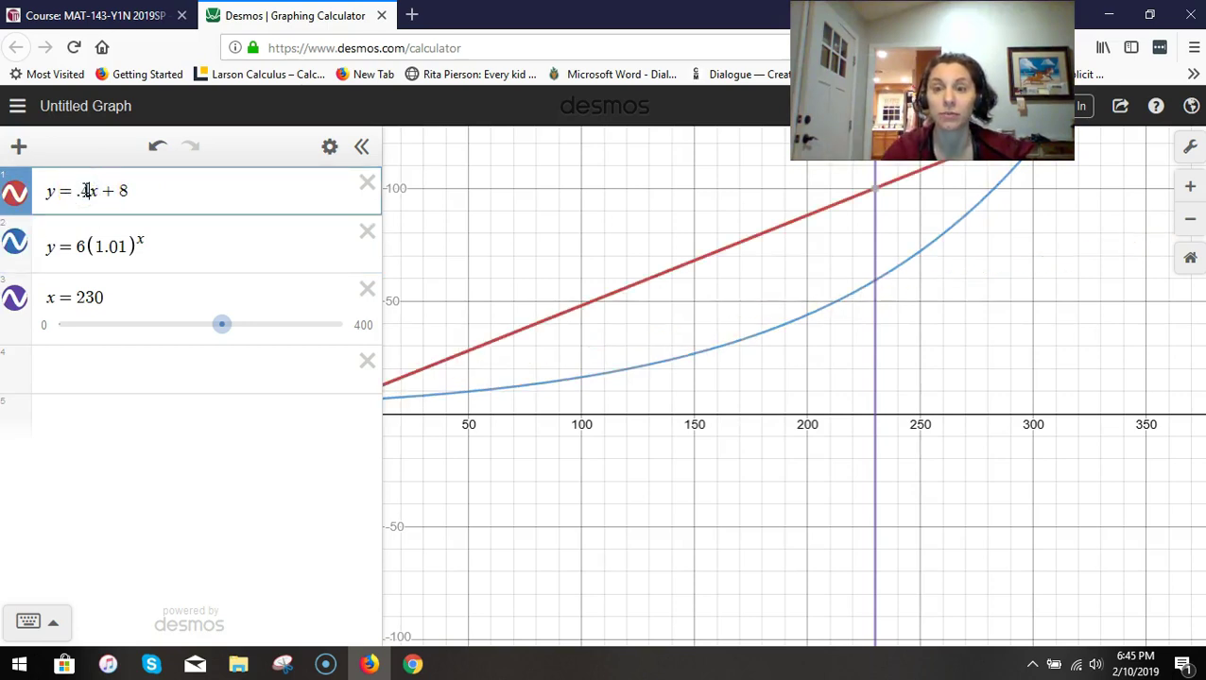
pyautogui.moveTo(981, 291); pyautogui.dragTo(869, 430)
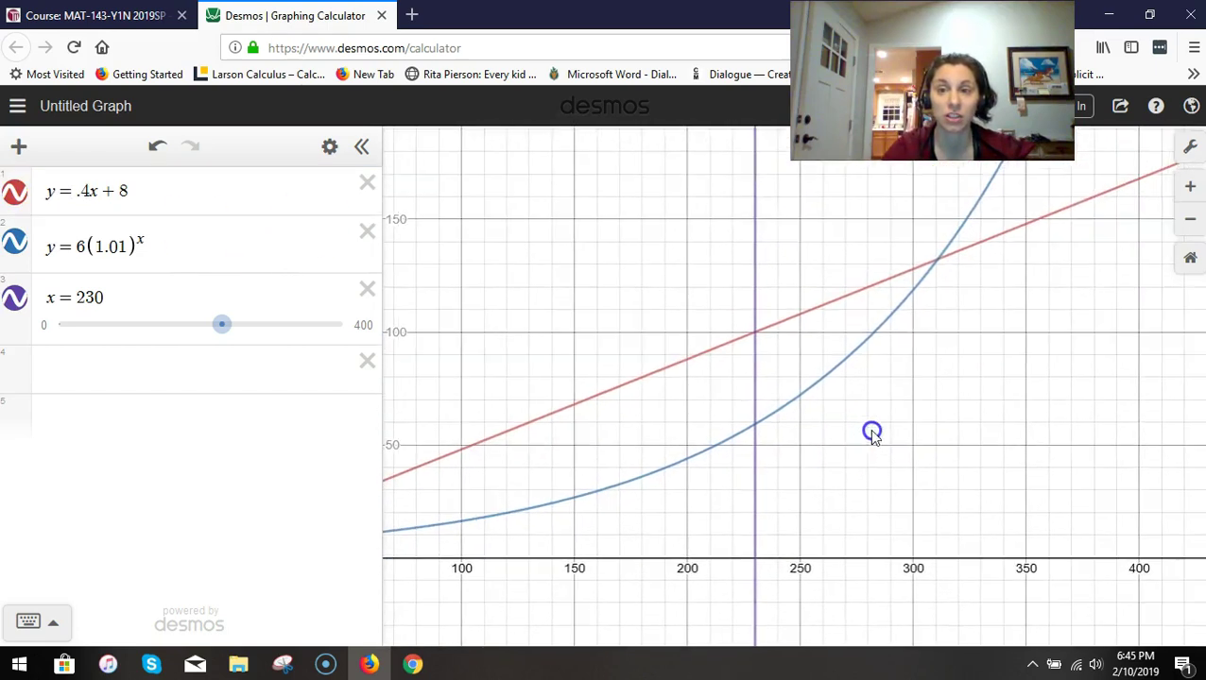
pyautogui.click(938, 260)
pyautogui.click(938, 259)
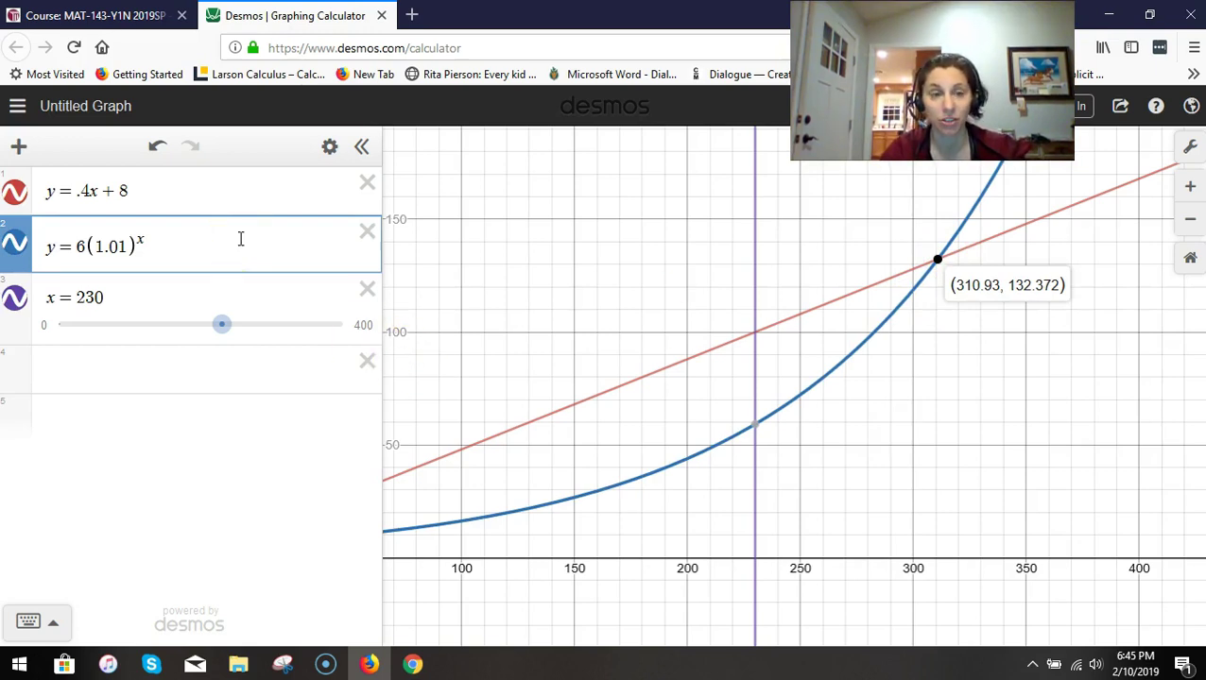
# Change the constant of the first equation to 16 and display the coordinates of the new intersection with the exponential curve.
pyautogui.click(125, 189)
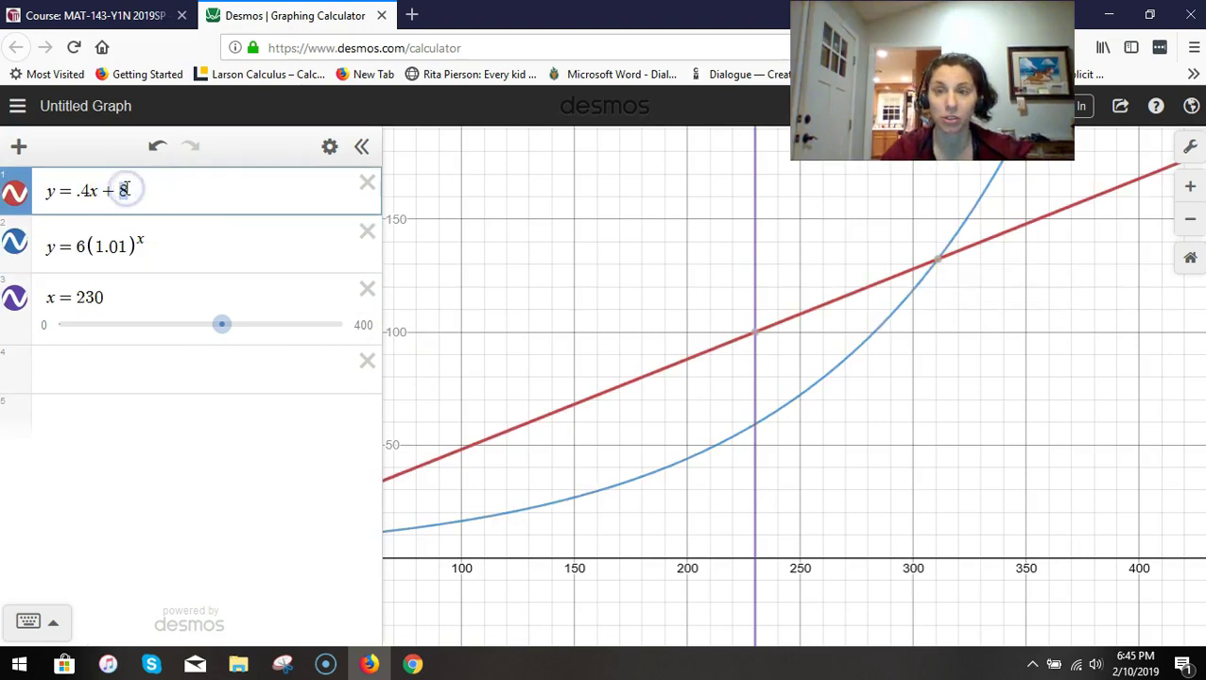
pyautogui.write('16')
pyautogui.click(968, 475)
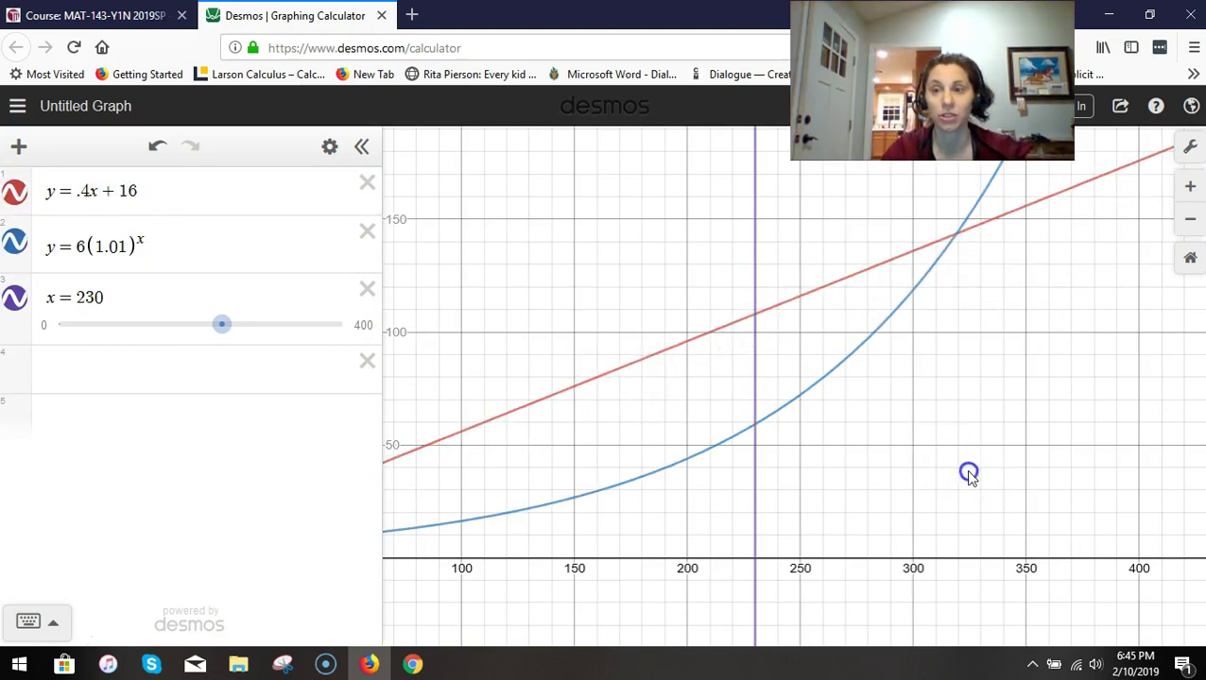
pyautogui.click(957, 236)
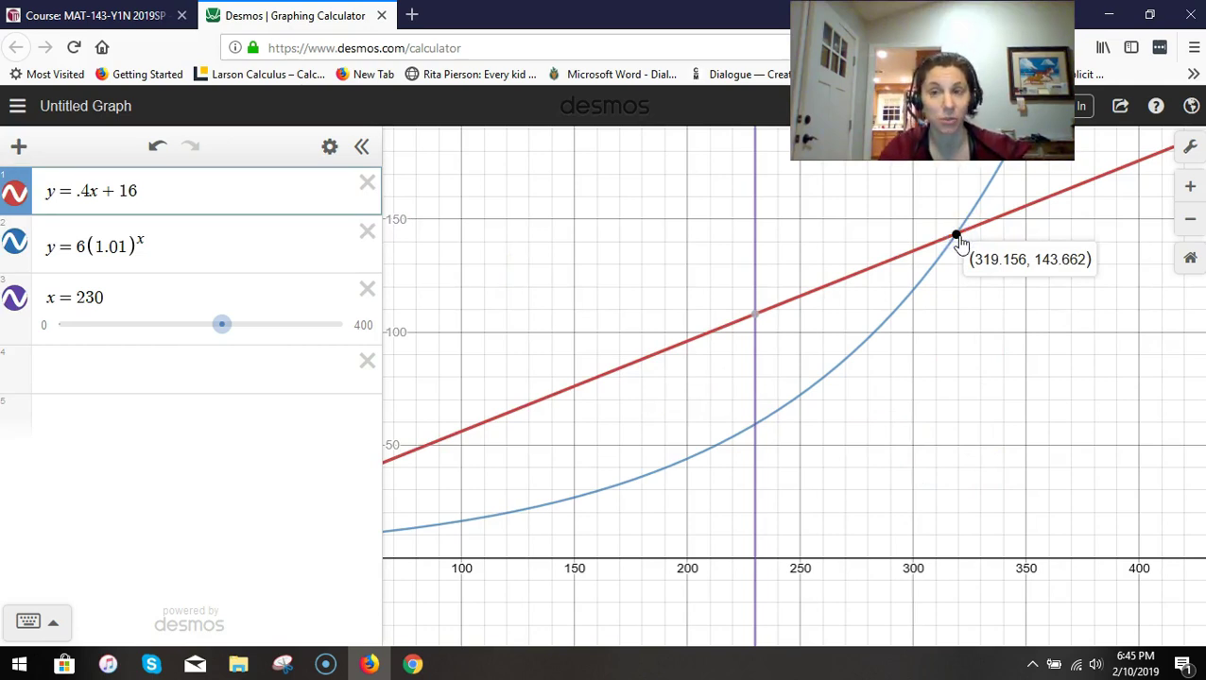
# Restore the first equation to y = .2x + 8.
pyautogui.click(85, 188)
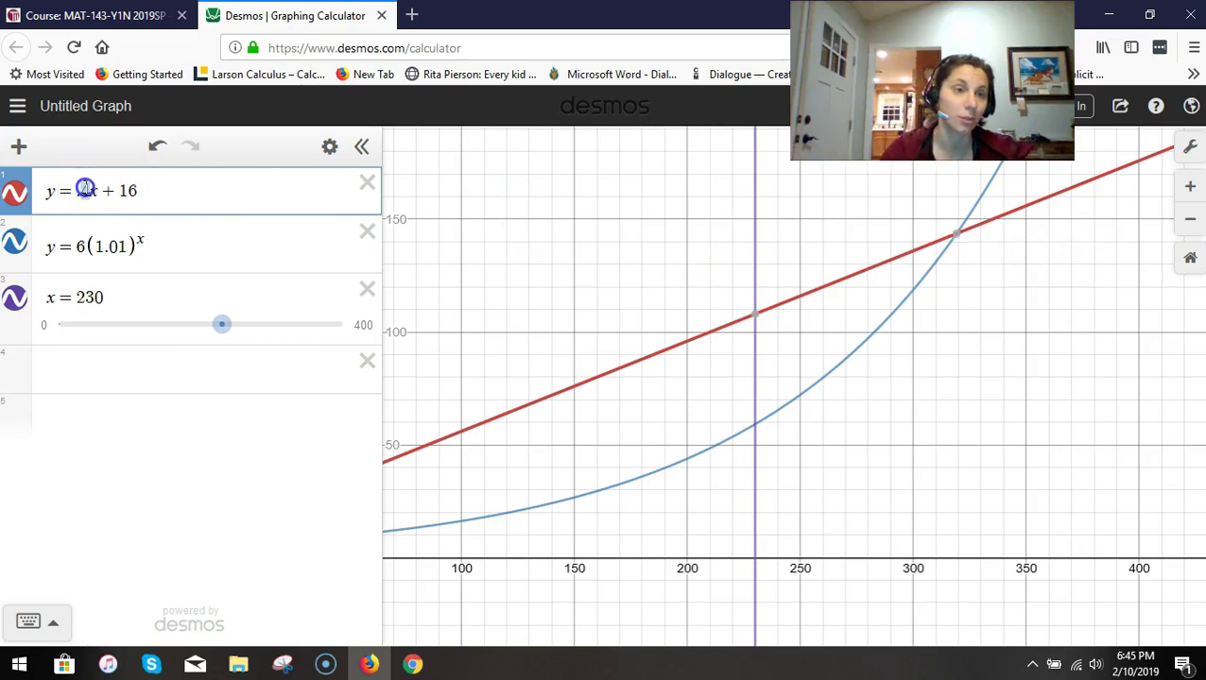
pyautogui.press('BackSpace')
pyautogui.write('2')
pyautogui.click(153, 189)
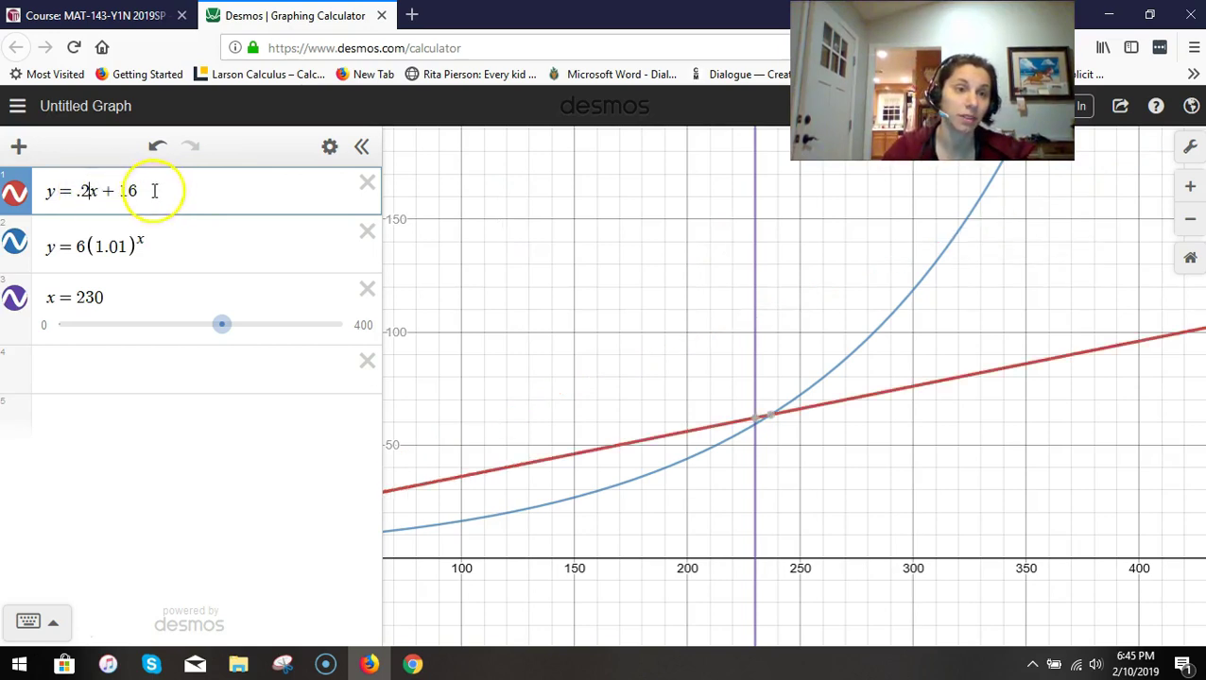
pyautogui.click(122, 190)
pyautogui.write('8')
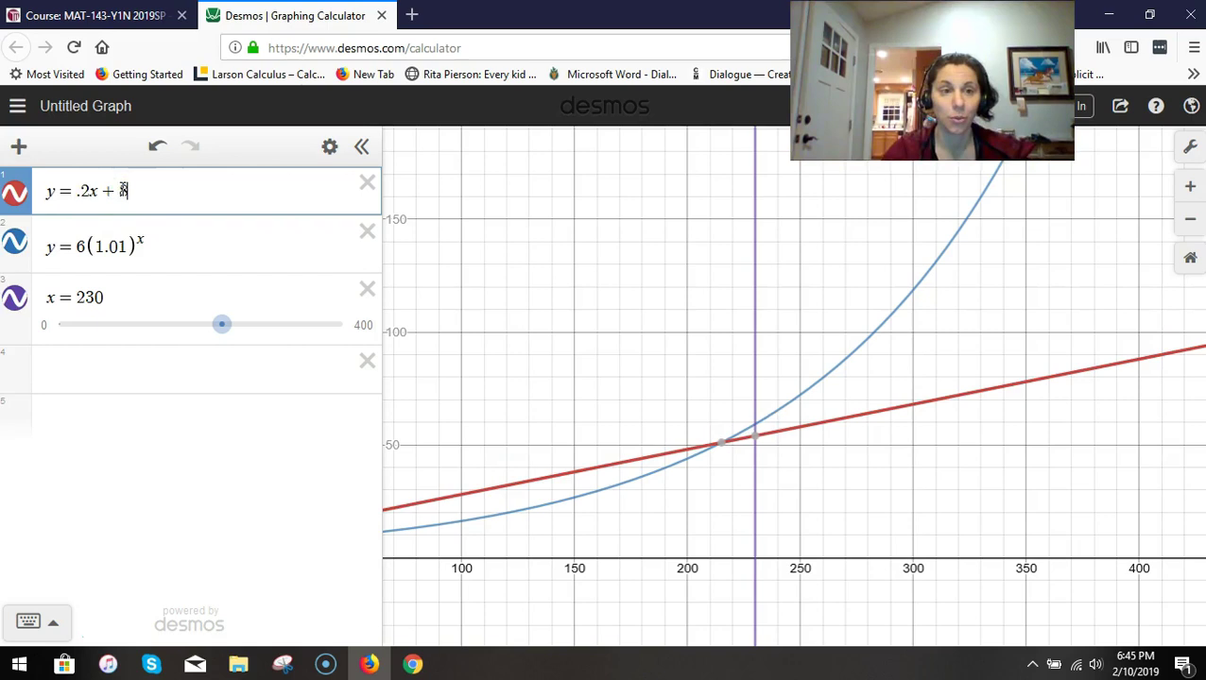
# Change the base of the second equation to 1.005 and display the coordinates of its intersection with the straight line.
pyautogui.click(123, 245)
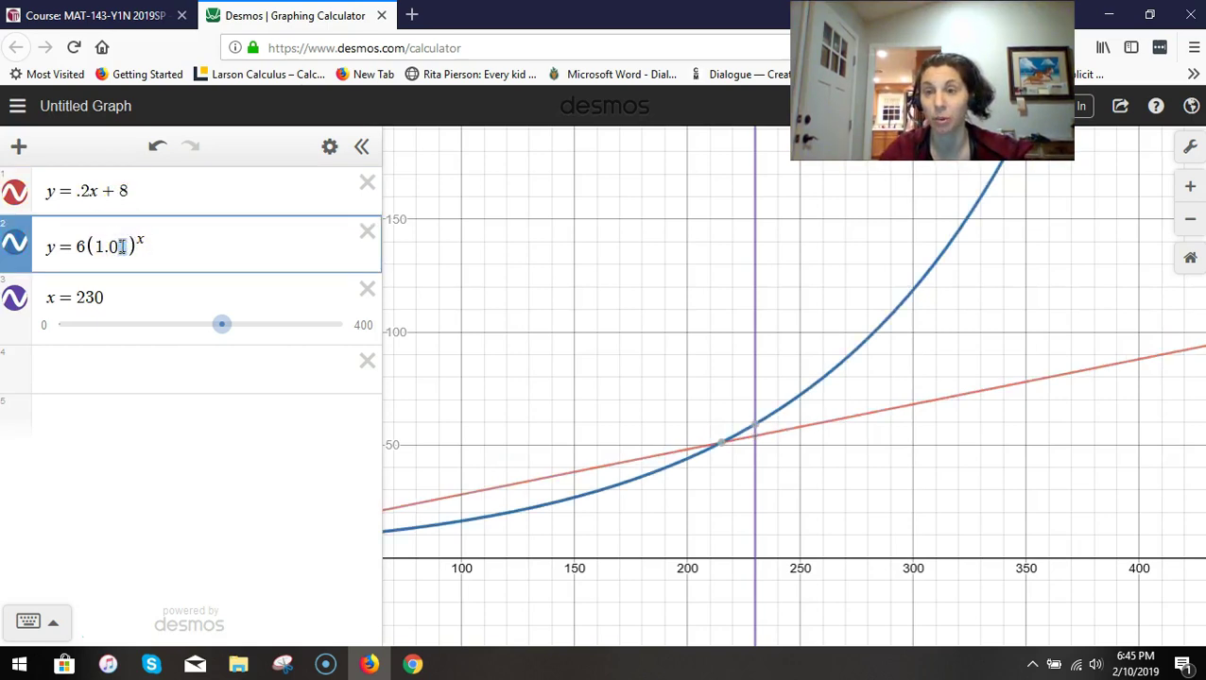
pyautogui.write('05')
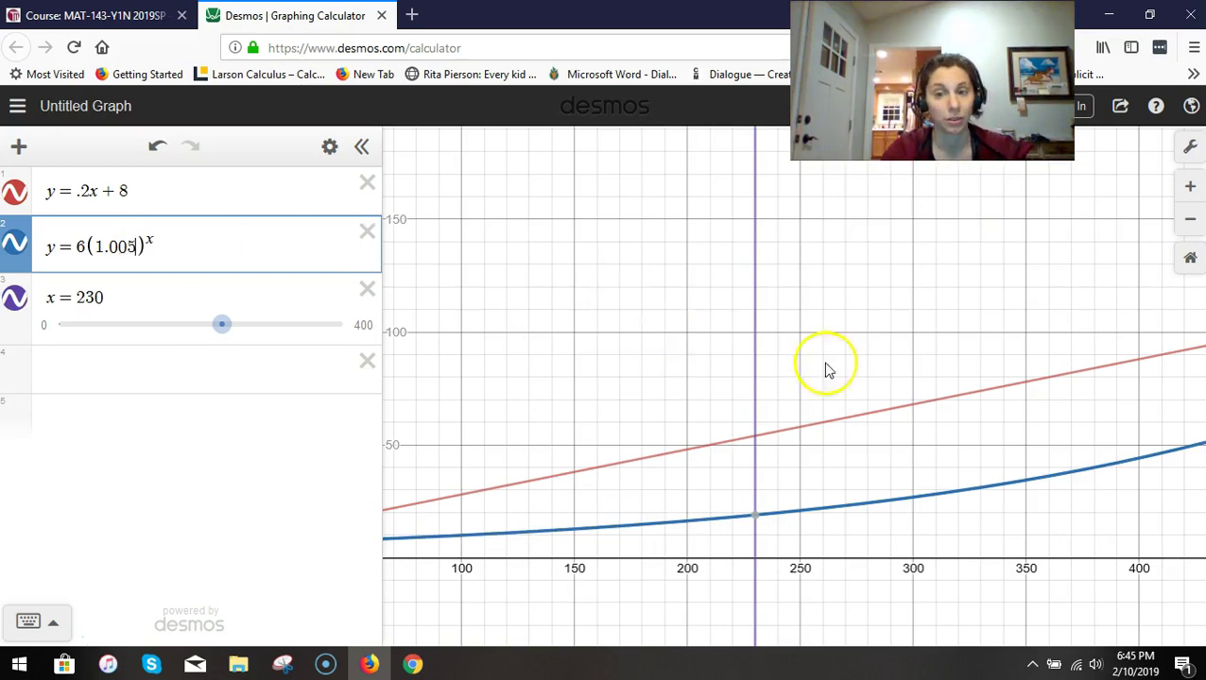
pyautogui.moveTo(964, 477); pyautogui.dragTo(680, 493)
pyautogui.moveTo(1111, 427)
pyautogui.mouseDown()
pyautogui.moveTo(950, 431)
pyautogui.moveTo(799, 476)
pyautogui.mouseUp()
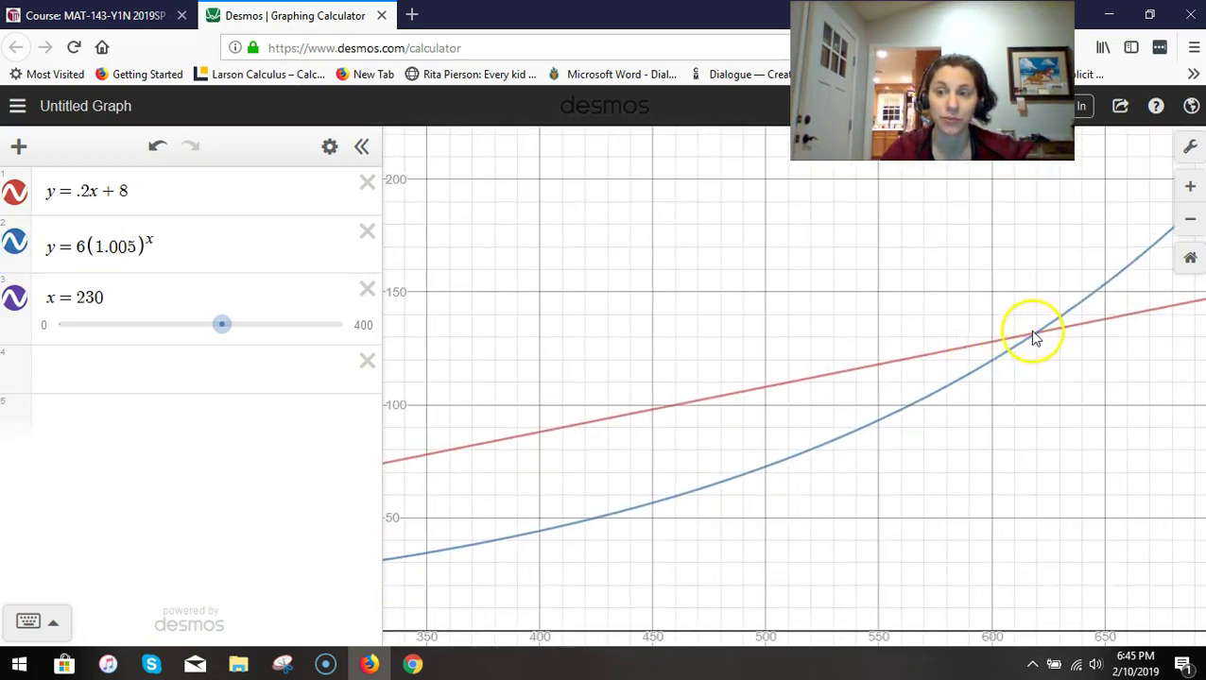
pyautogui.click(1035, 336)
pyautogui.click(1037, 336)
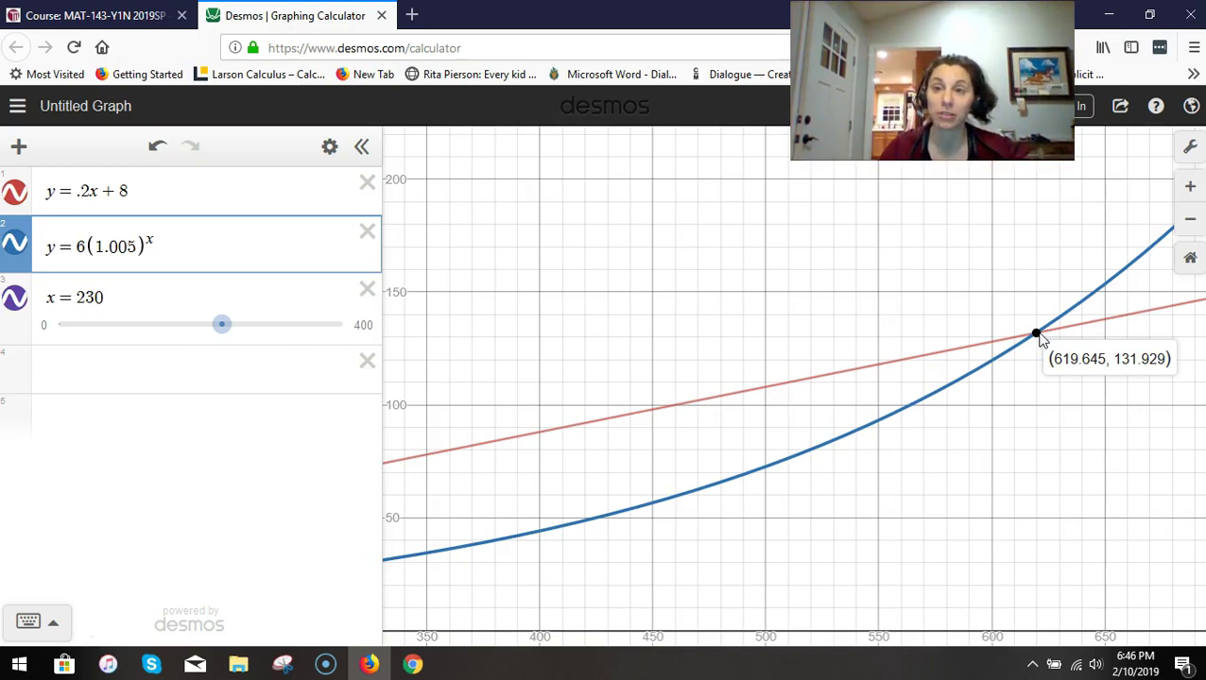
pyautogui.click(1037, 334)
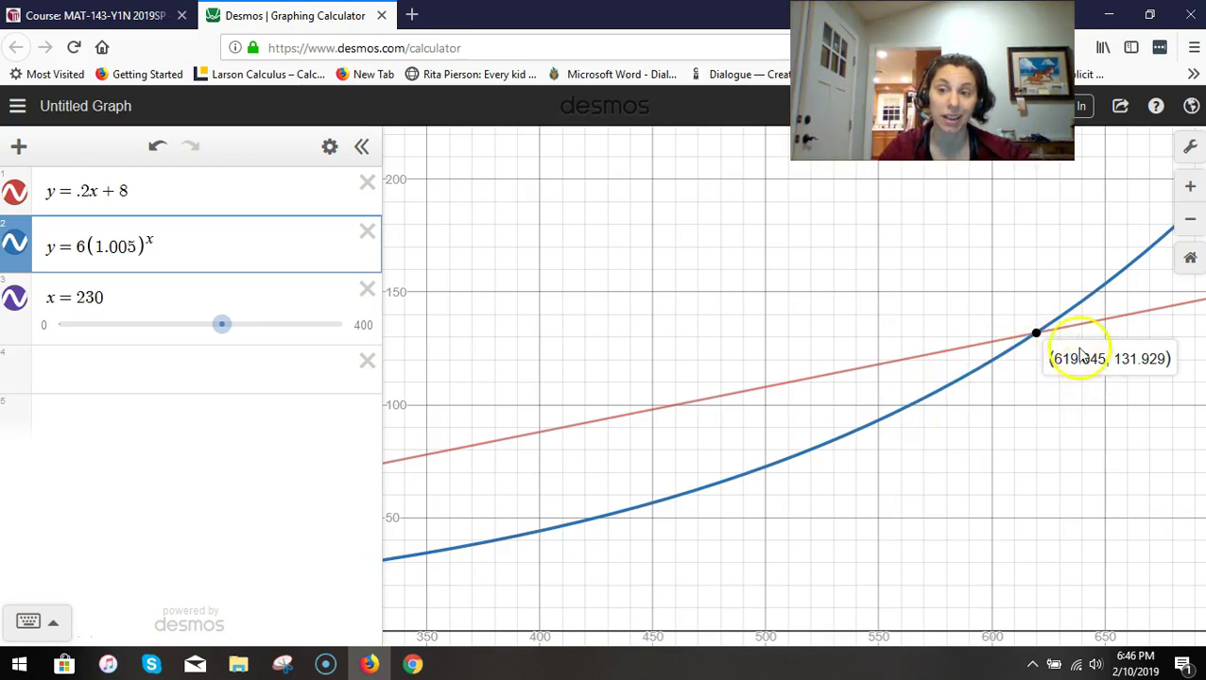
pyautogui.click(1057, 416)
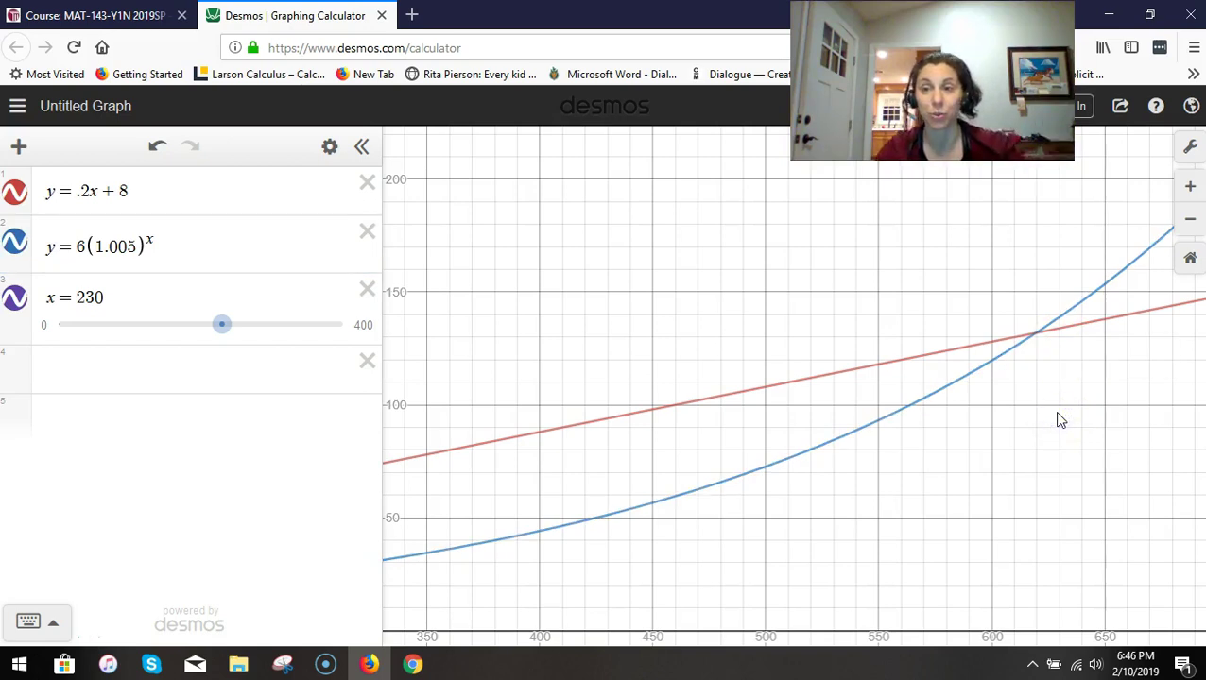